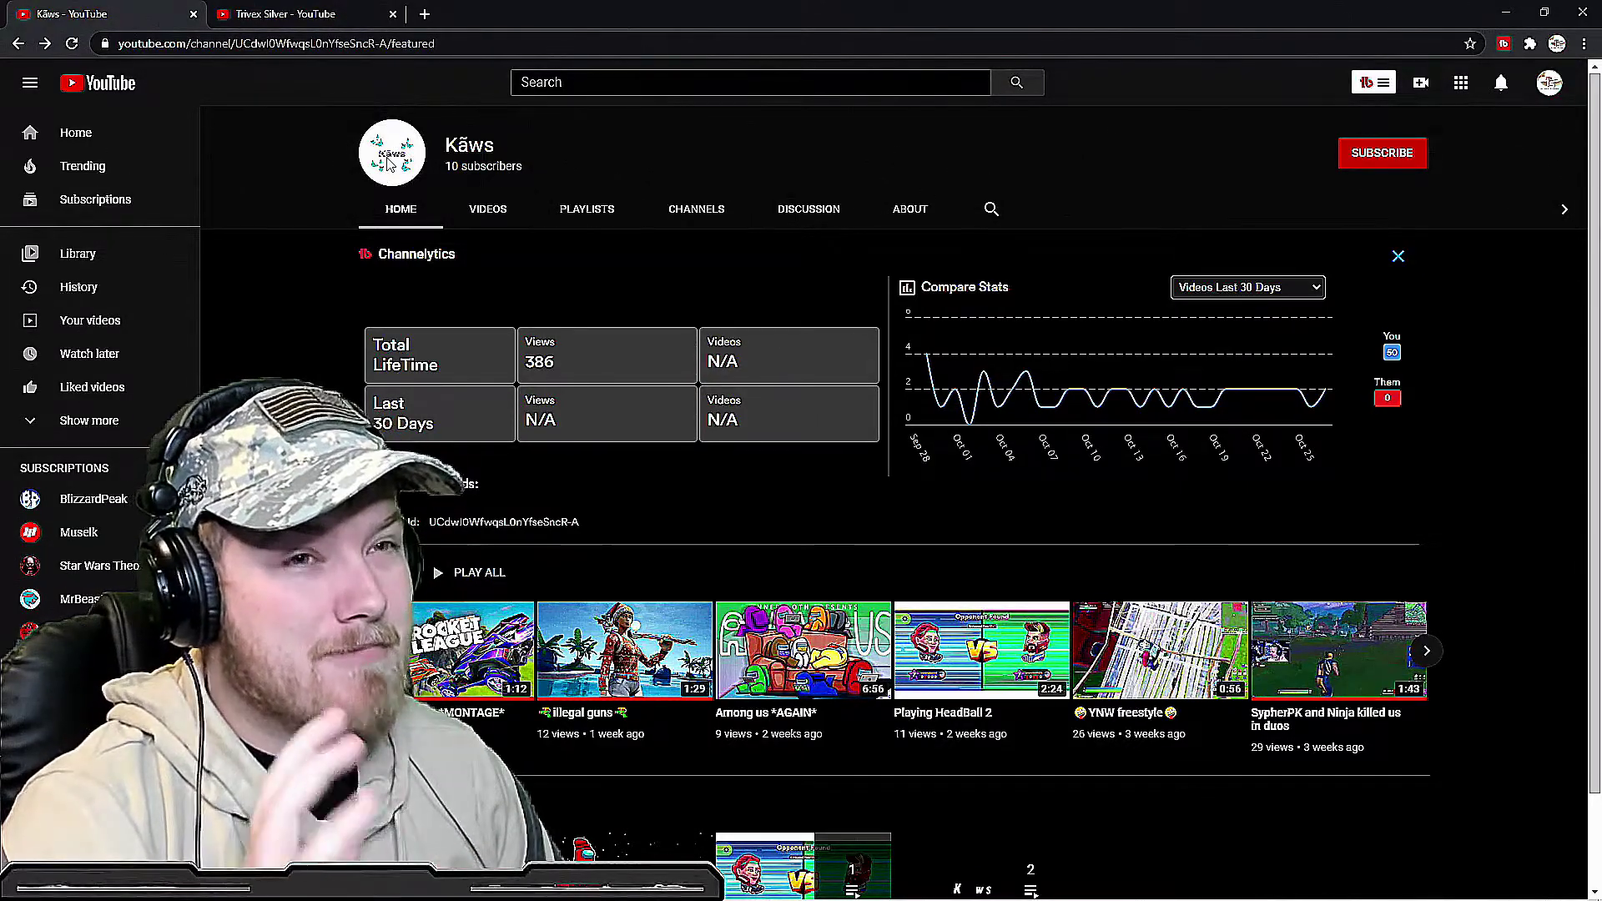
{"action": "left_click", "coordinate": [623, 670]}
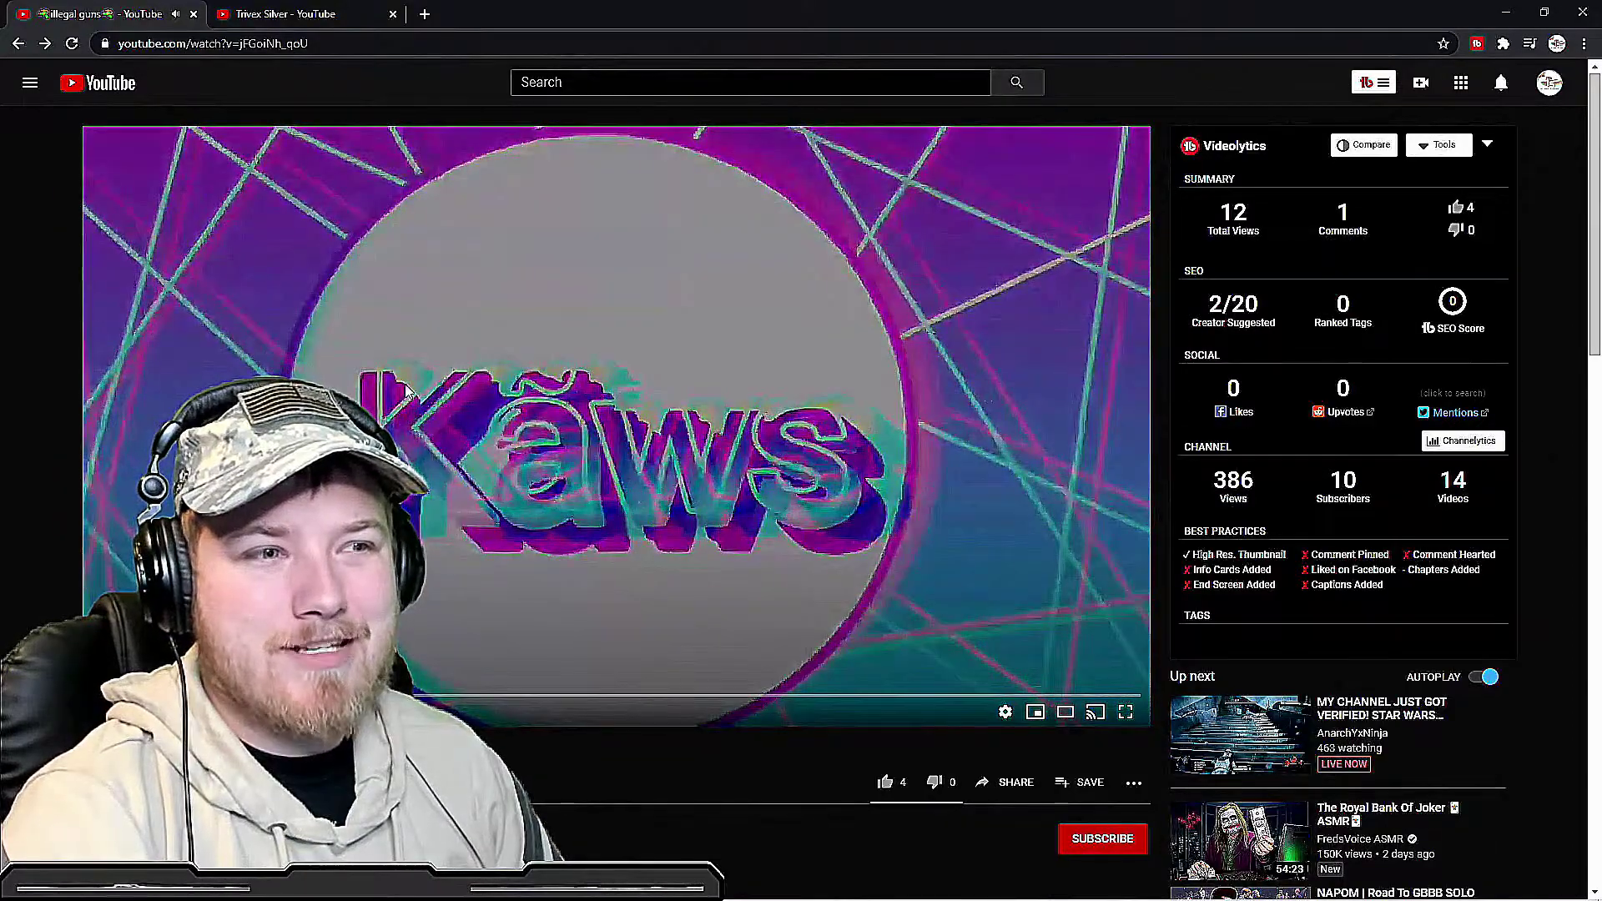
{"action": "left_click", "coordinate": [187, 837]}
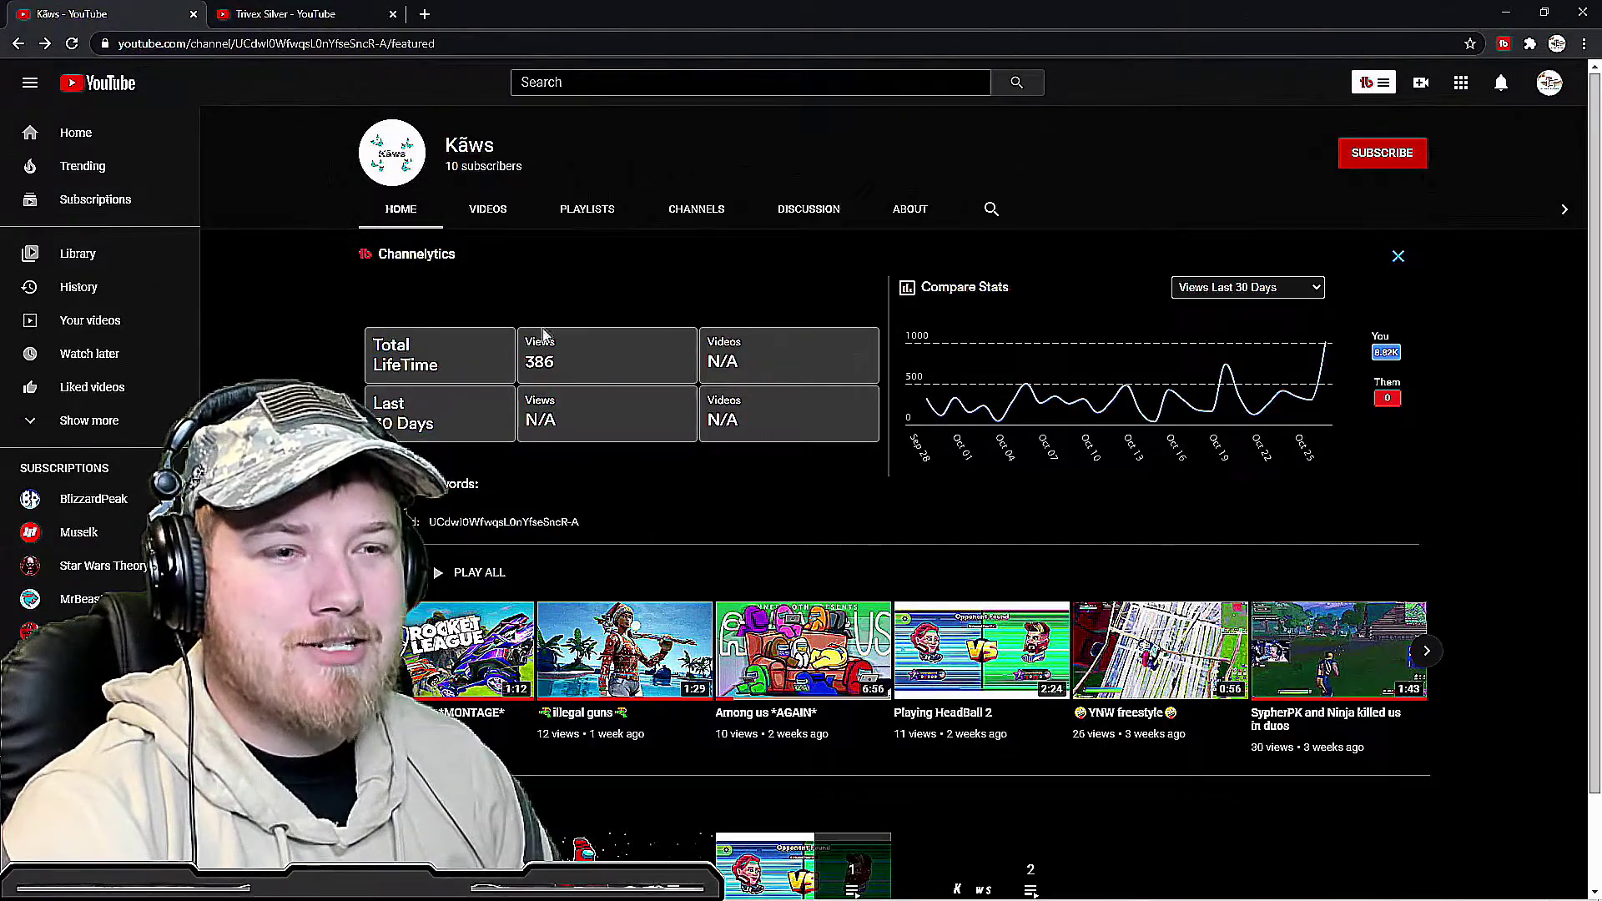
{"action": "left_click", "coordinate": [578, 665]}
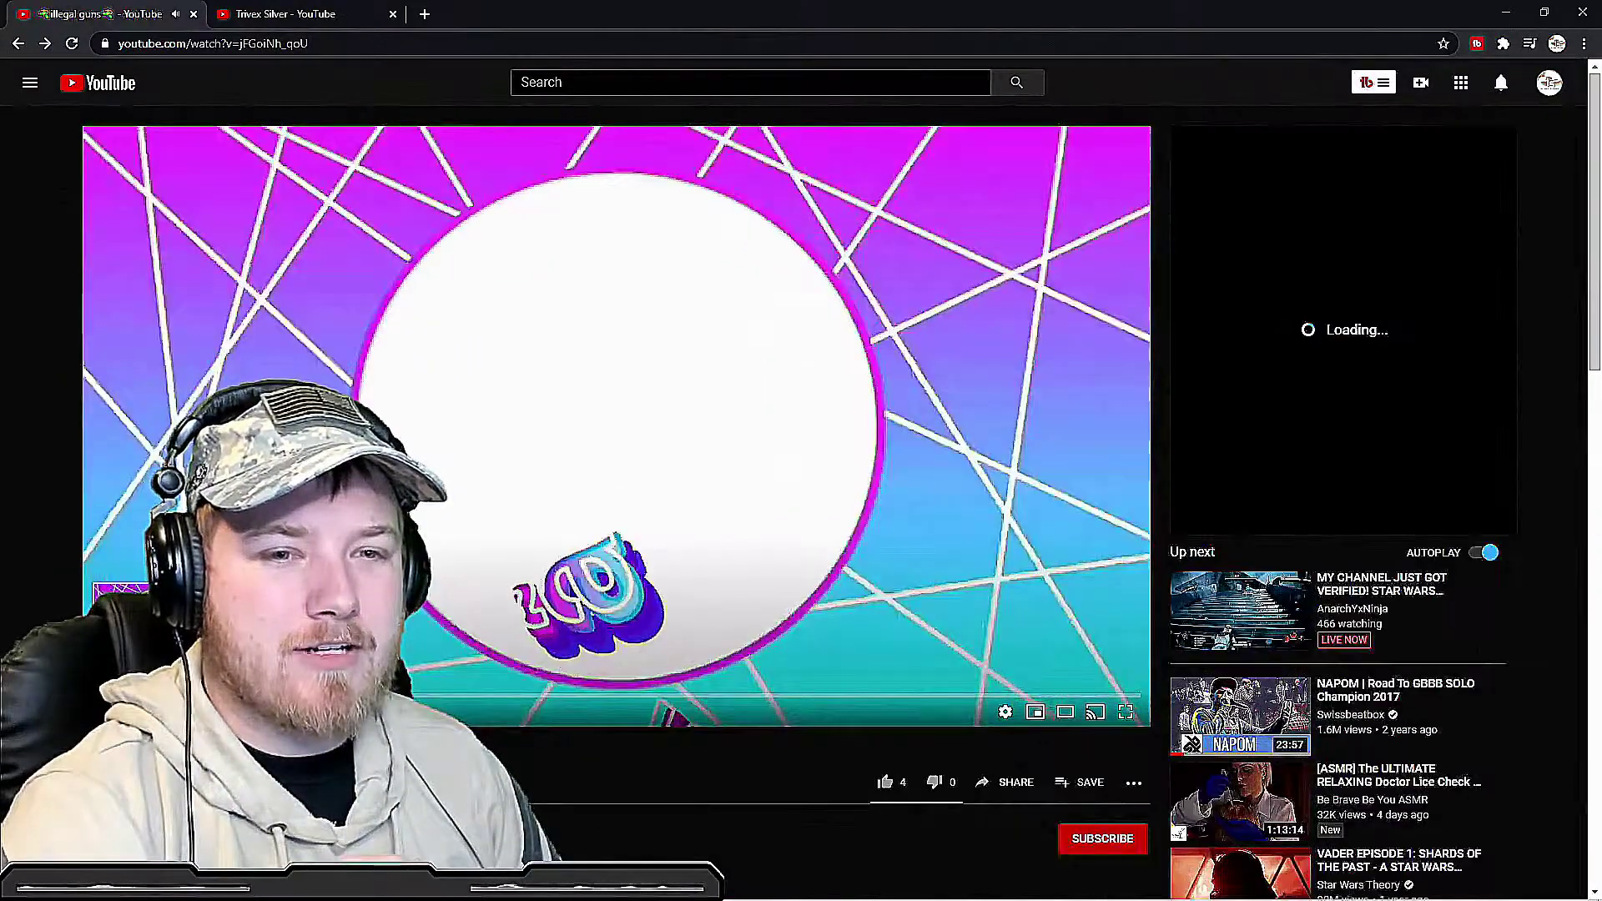
{"action": "left_click_drag", "start_coordinate": [584, 696], "coordinate": [1126, 696]}
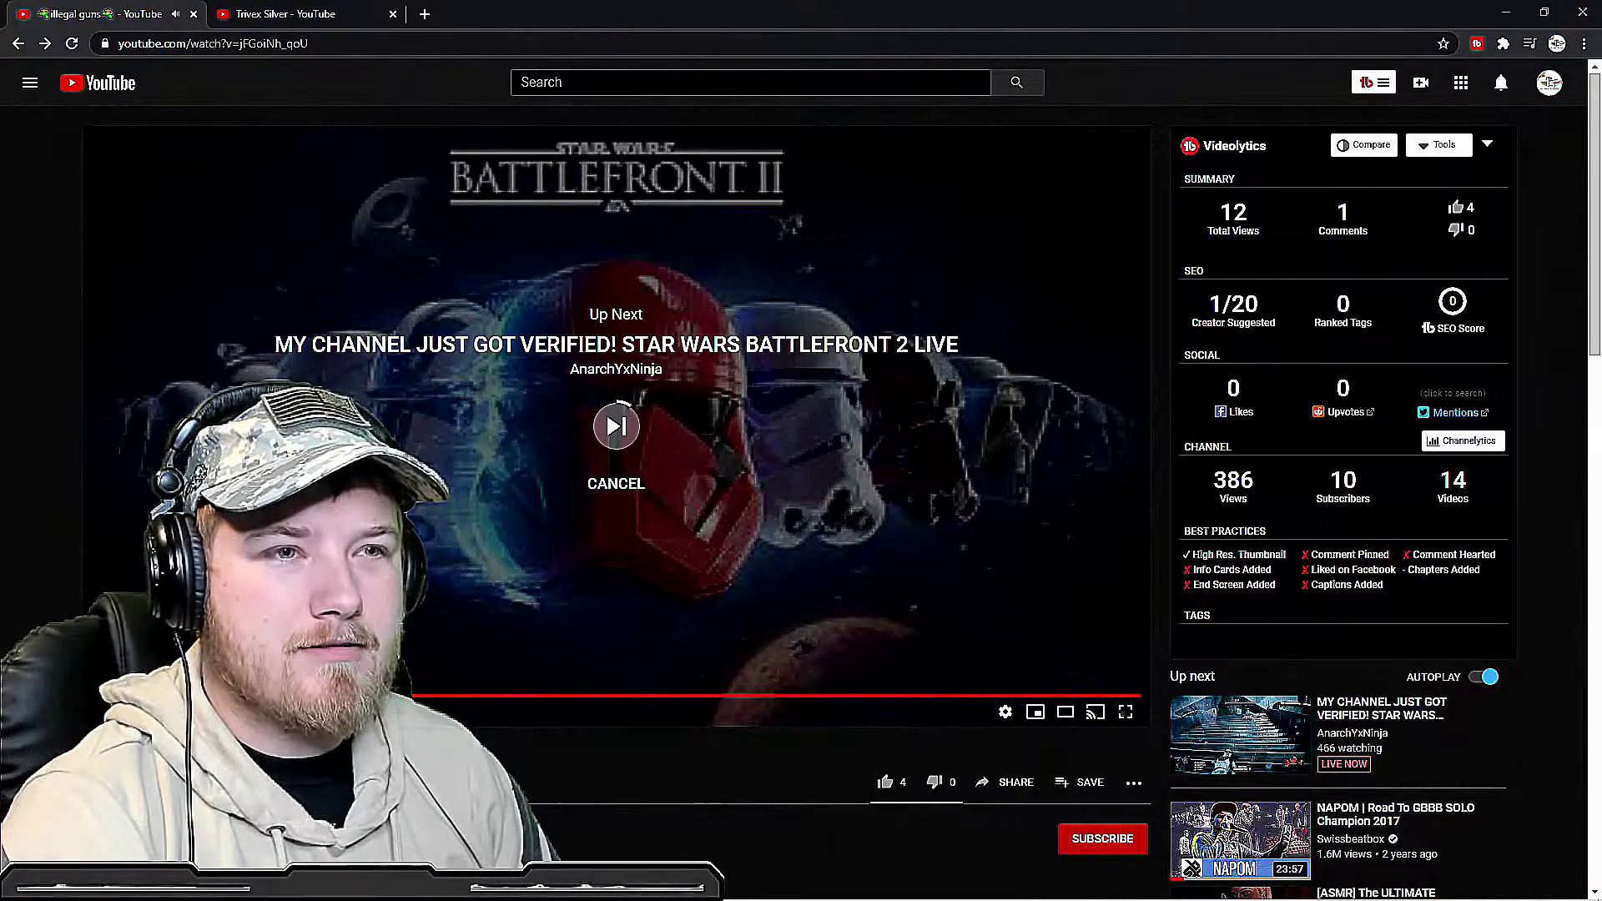
{"action": "left_click", "coordinate": [1078, 696]}
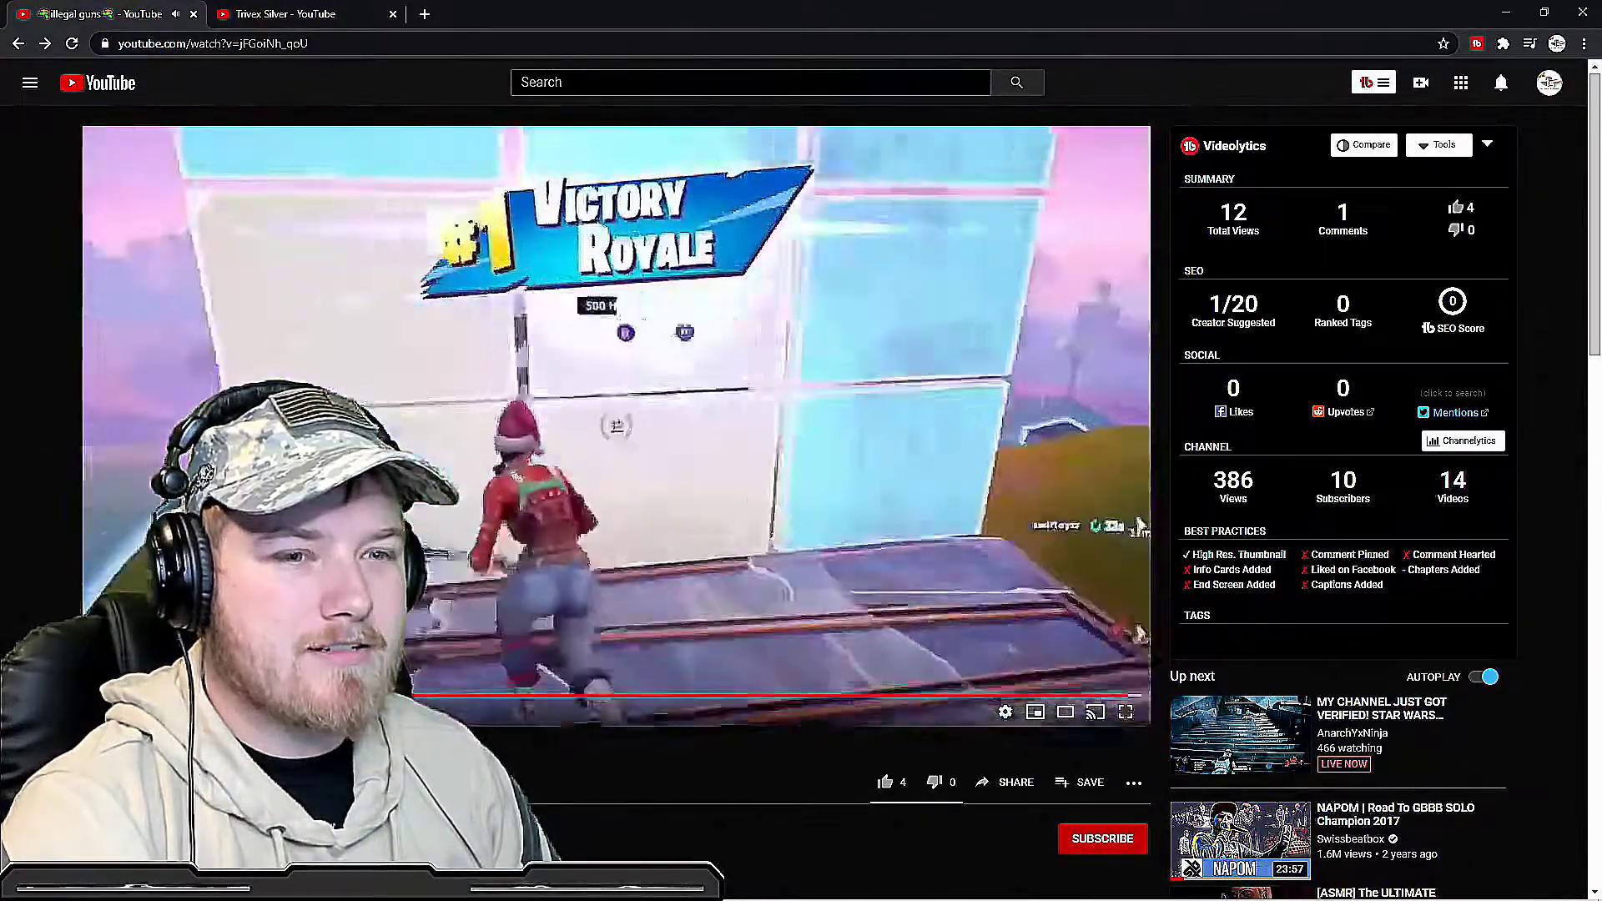
{"action": "key", "text": "Left"}
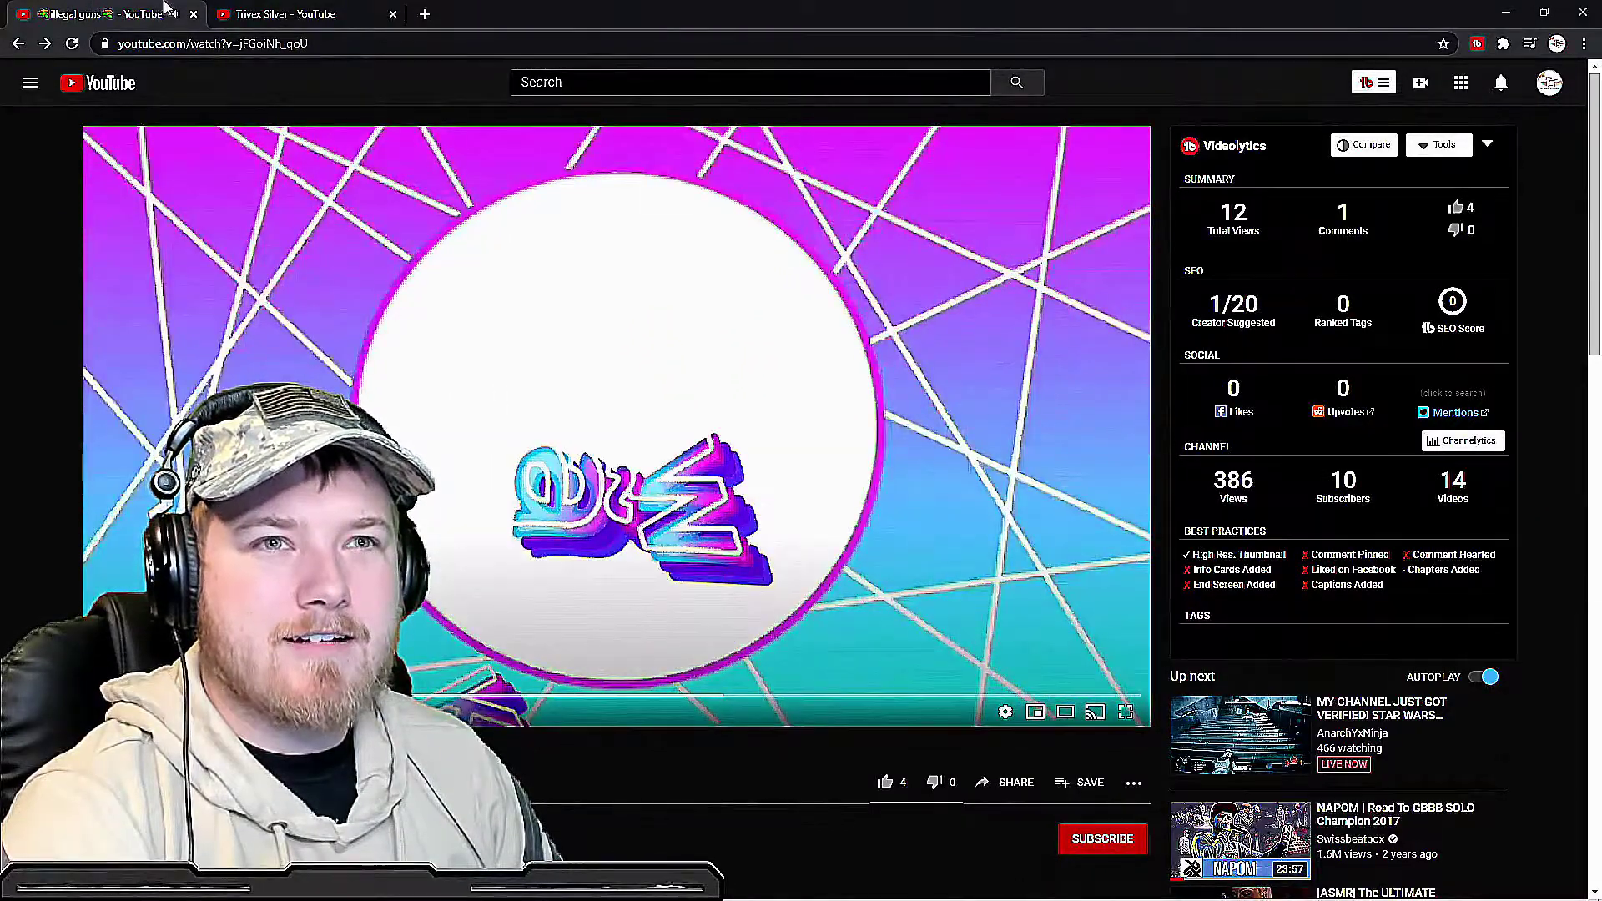
{"action": "left_click", "coordinate": [19, 42]}
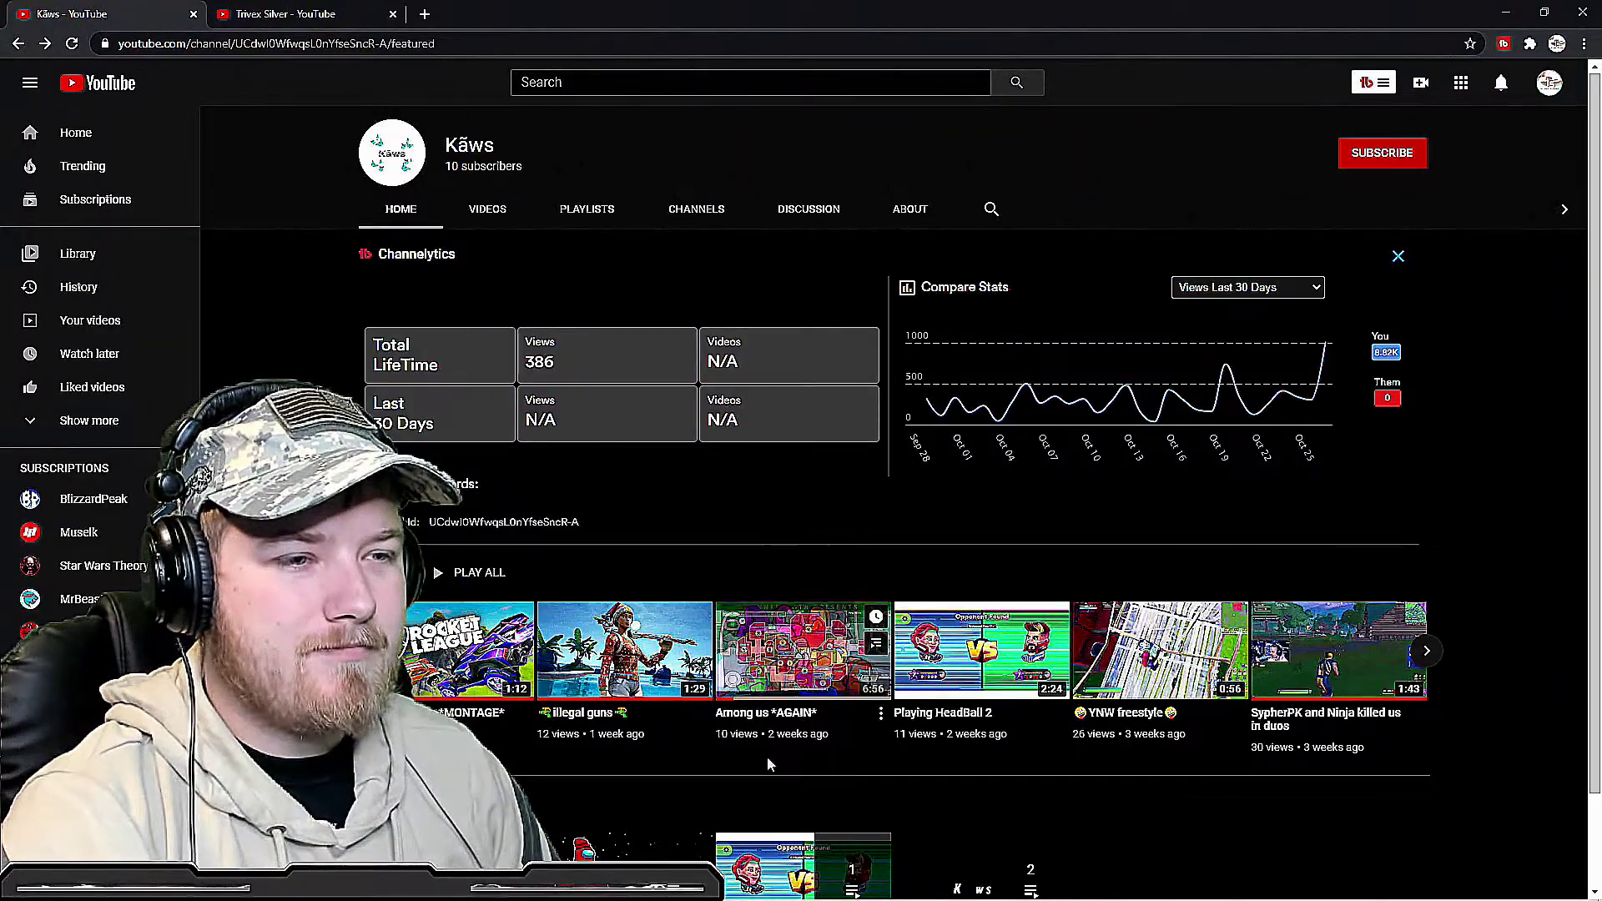
{"action": "scroll", "coordinate": [536, 764], "scroll_direction": "down", "scroll_amount": 1}
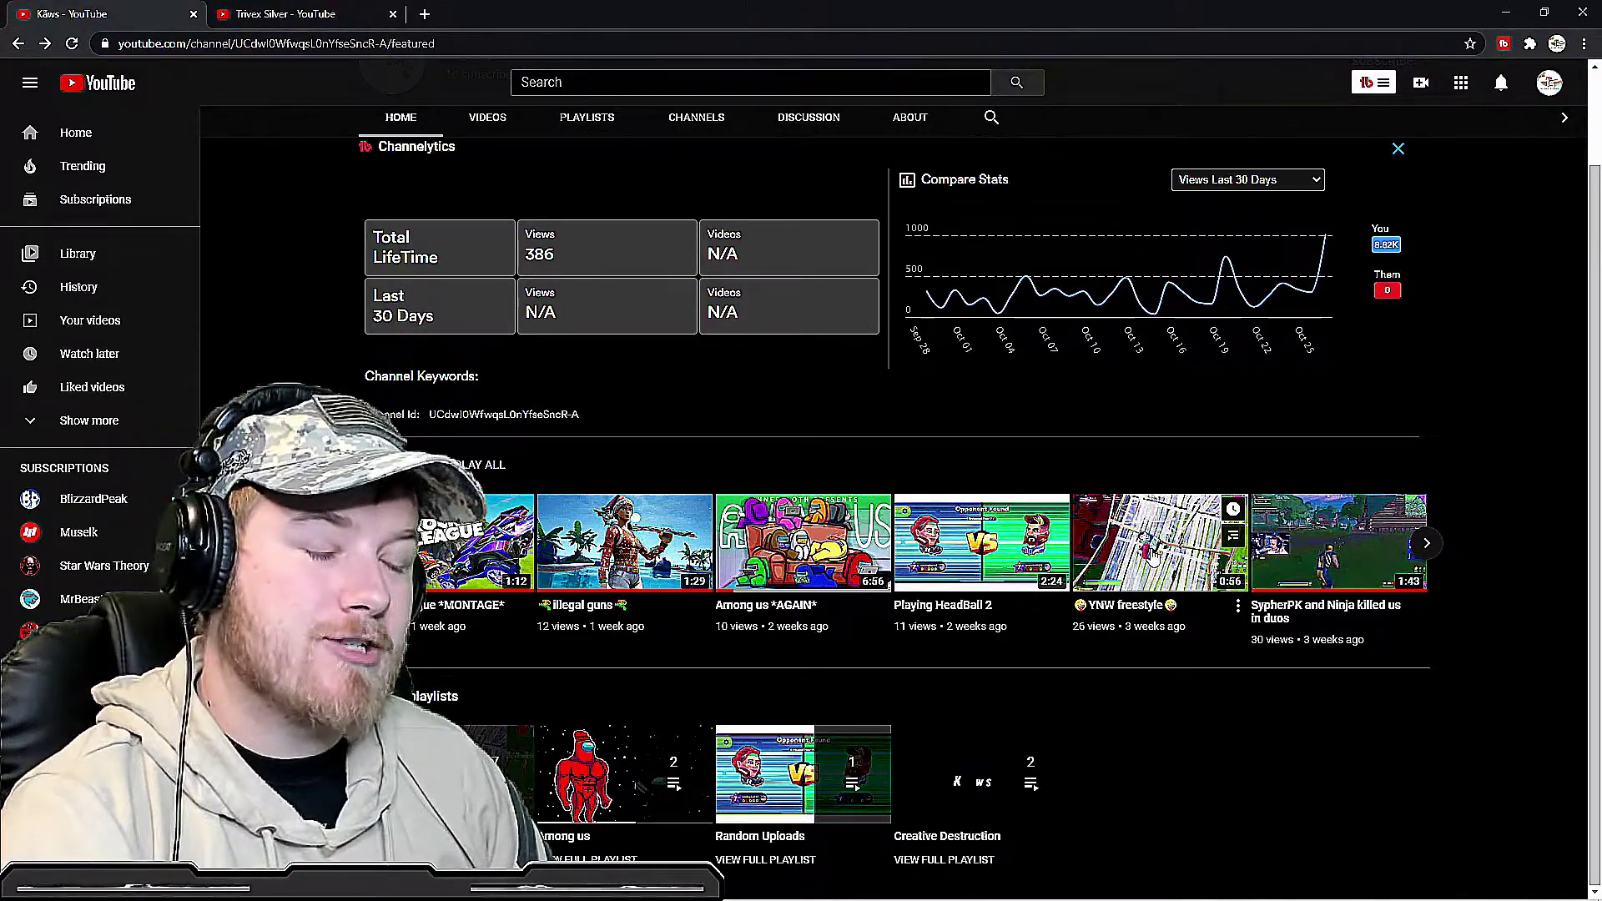
{"action": "scroll", "coordinate": [1242, 715], "scroll_direction": "up", "scroll_amount": 2}
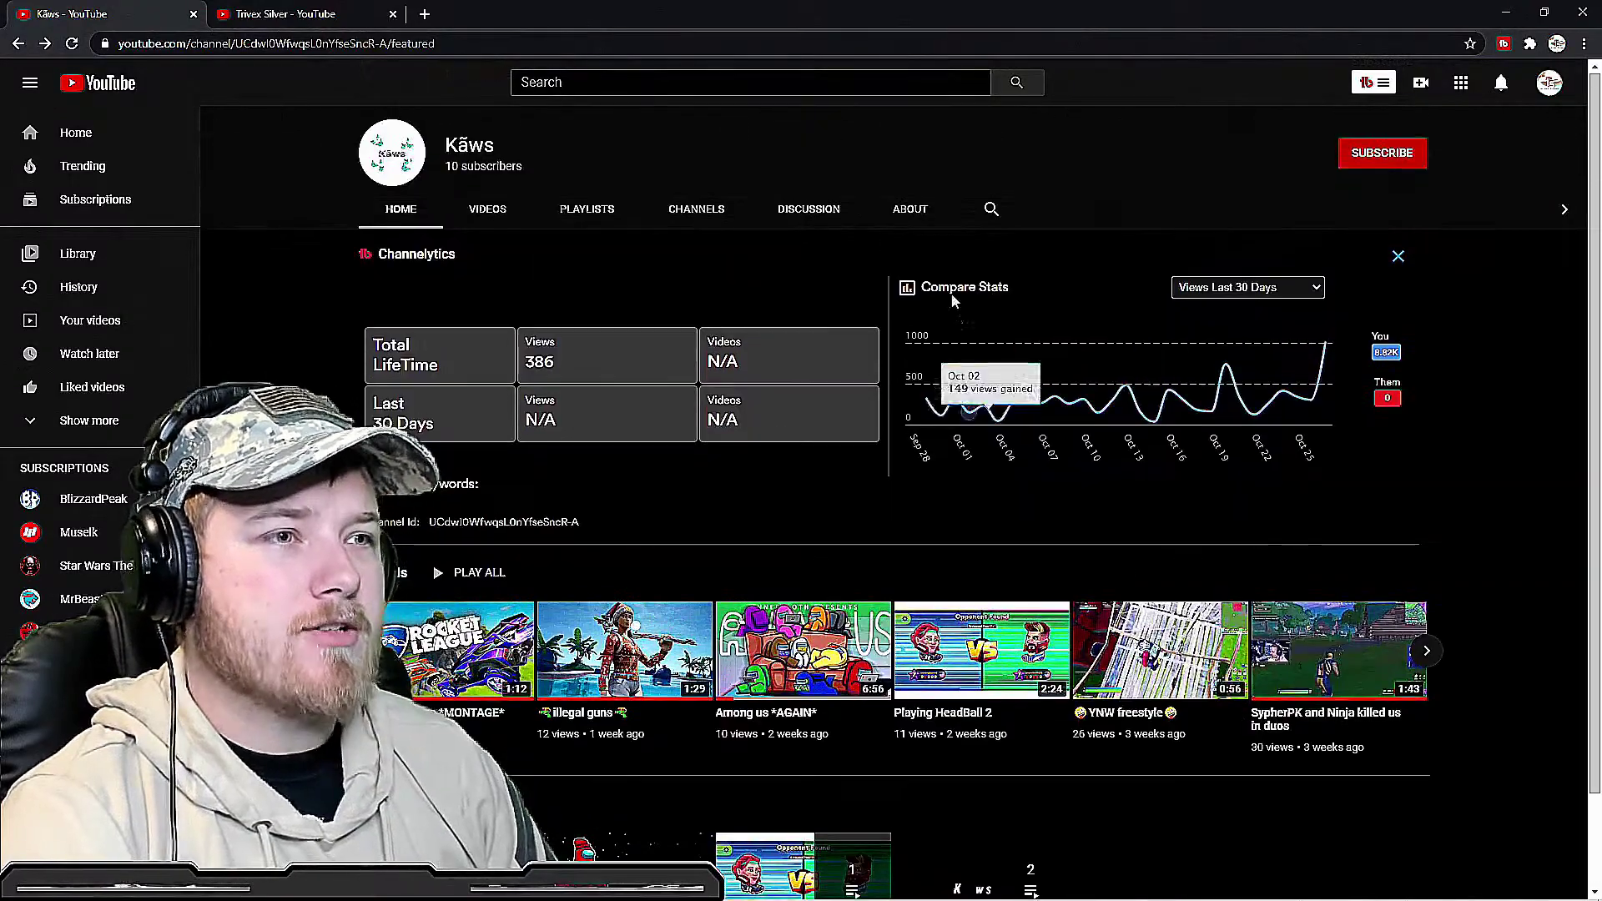
- Check Kãws's About details (joined Dec 2013, 386 views), then return to its Home tab
{"action": "left_click", "coordinate": [910, 209]}
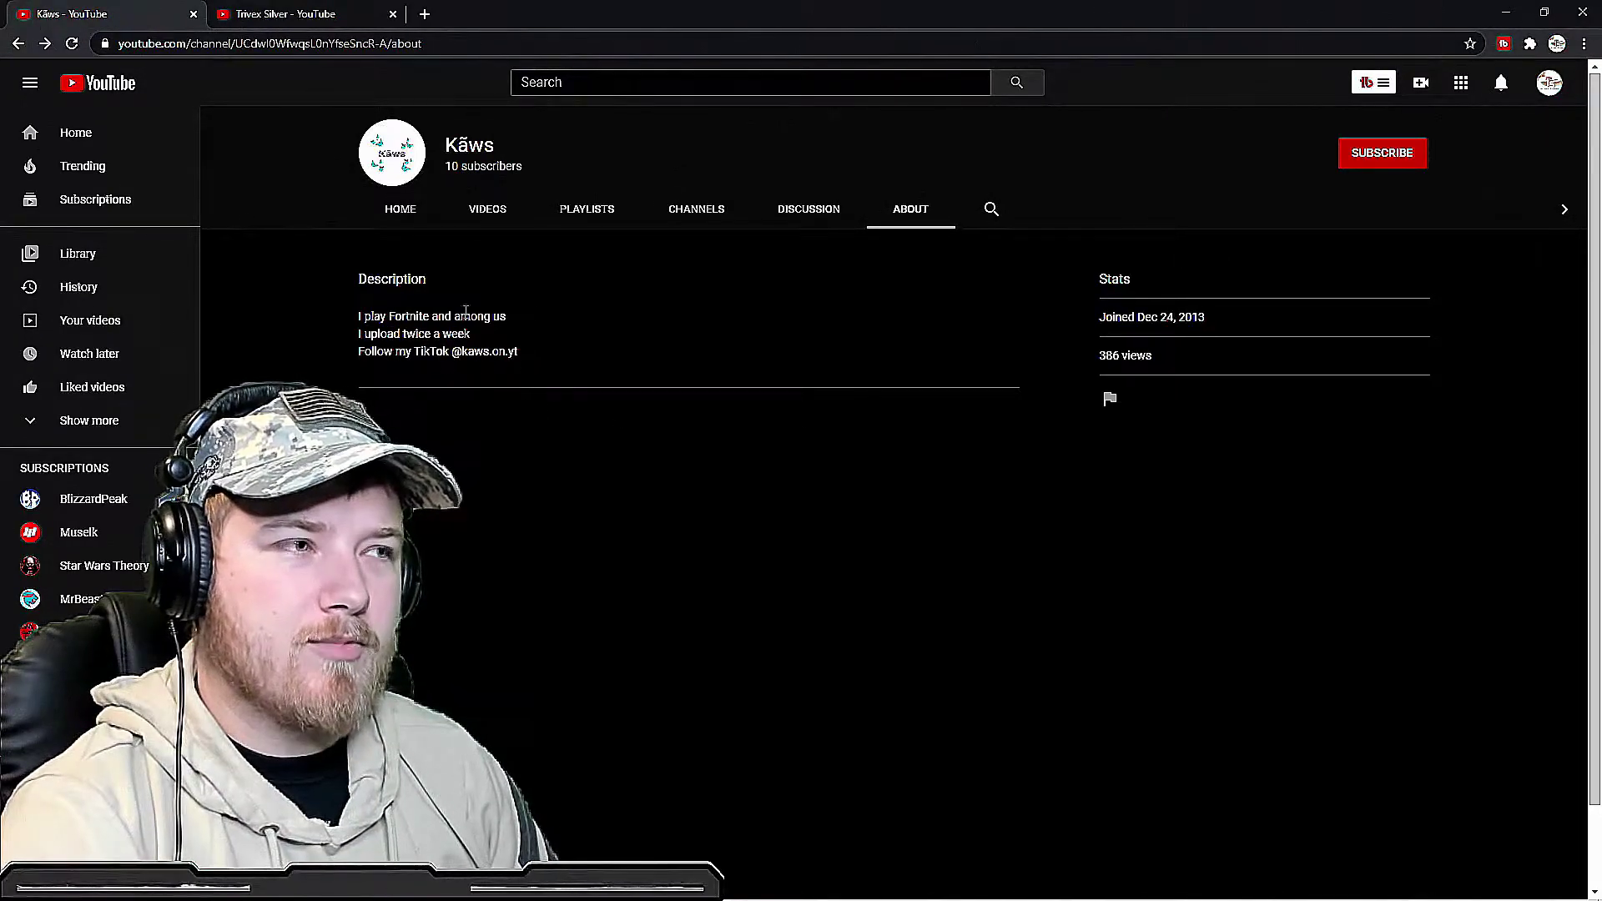
{"action": "left_click", "coordinate": [399, 216]}
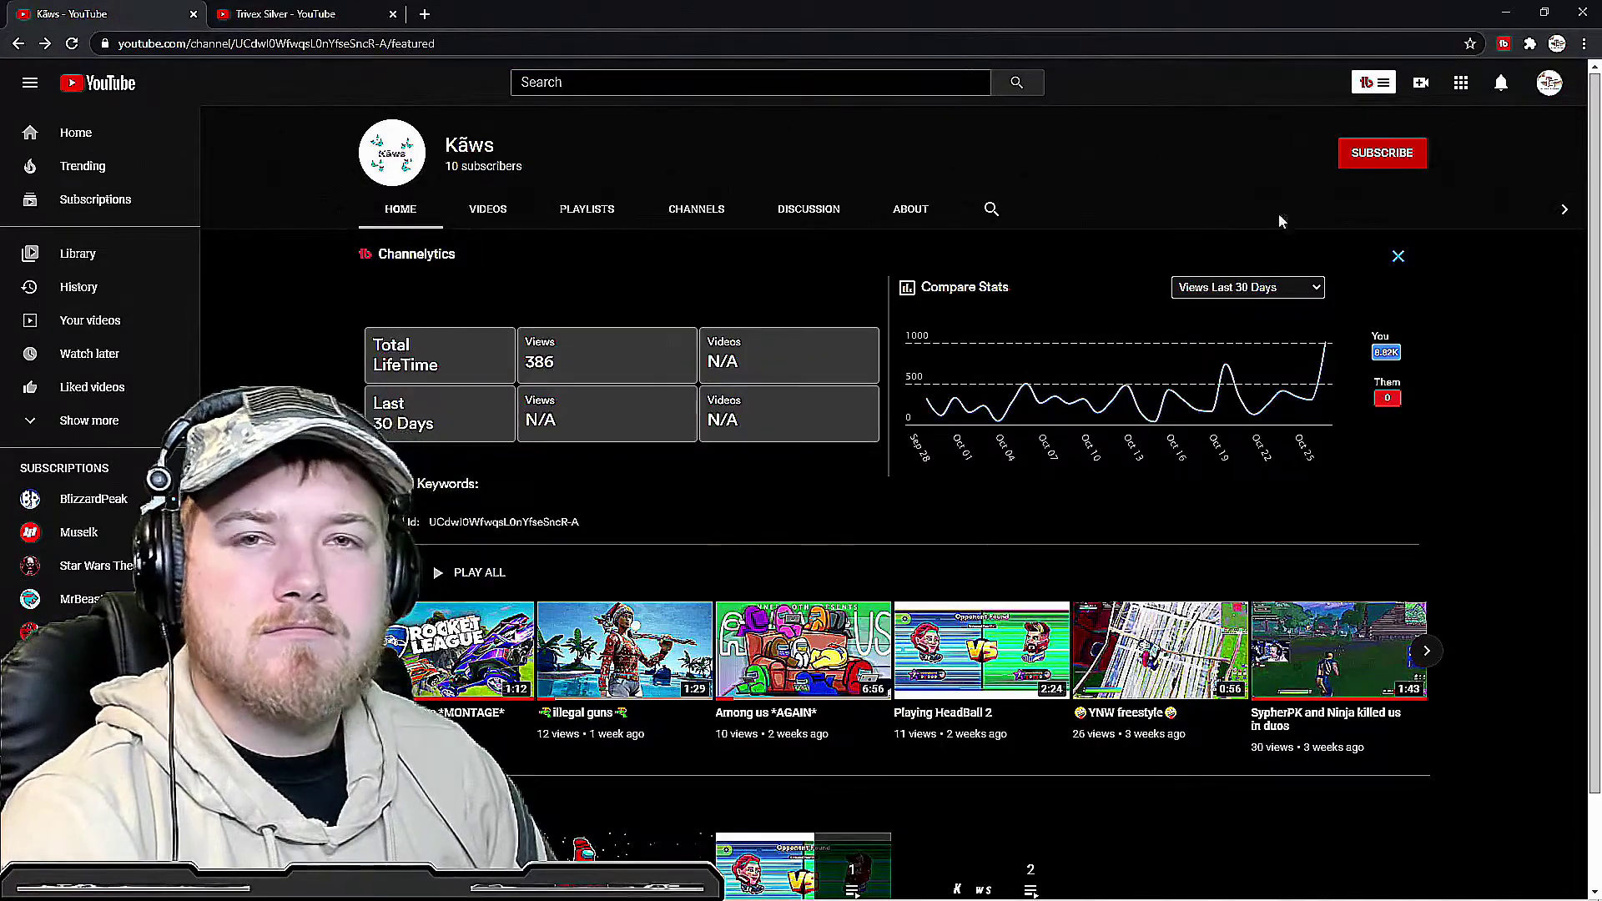
{"action": "left_click", "coordinate": [377, 15]}
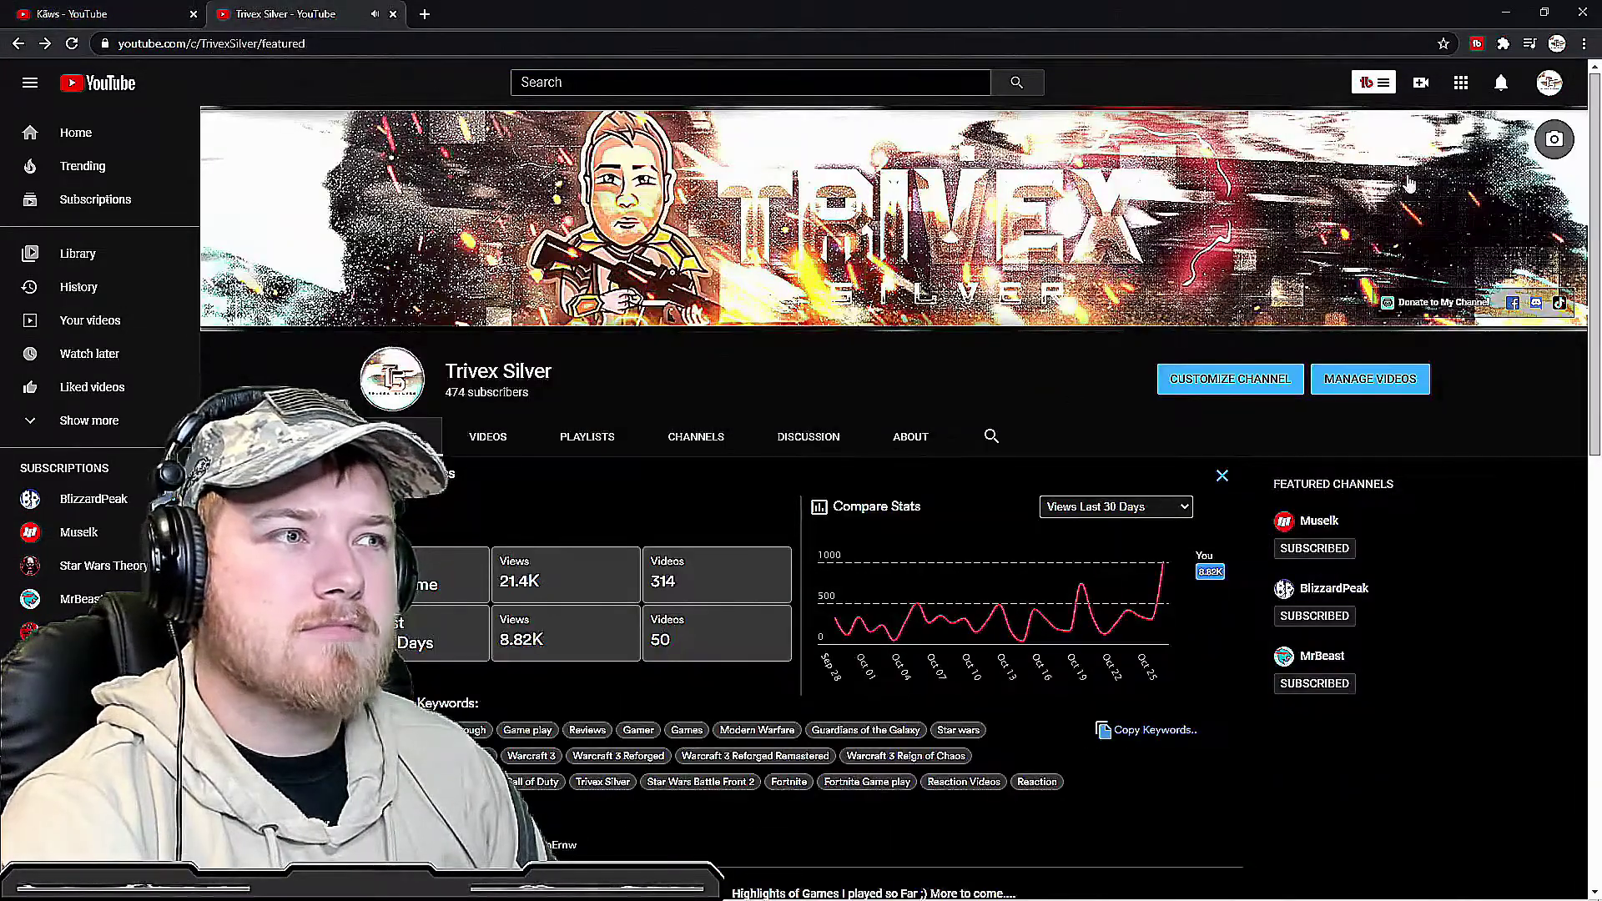
{"action": "scroll", "coordinate": [801, 501], "scroll_direction": "down", "scroll_amount": 3}
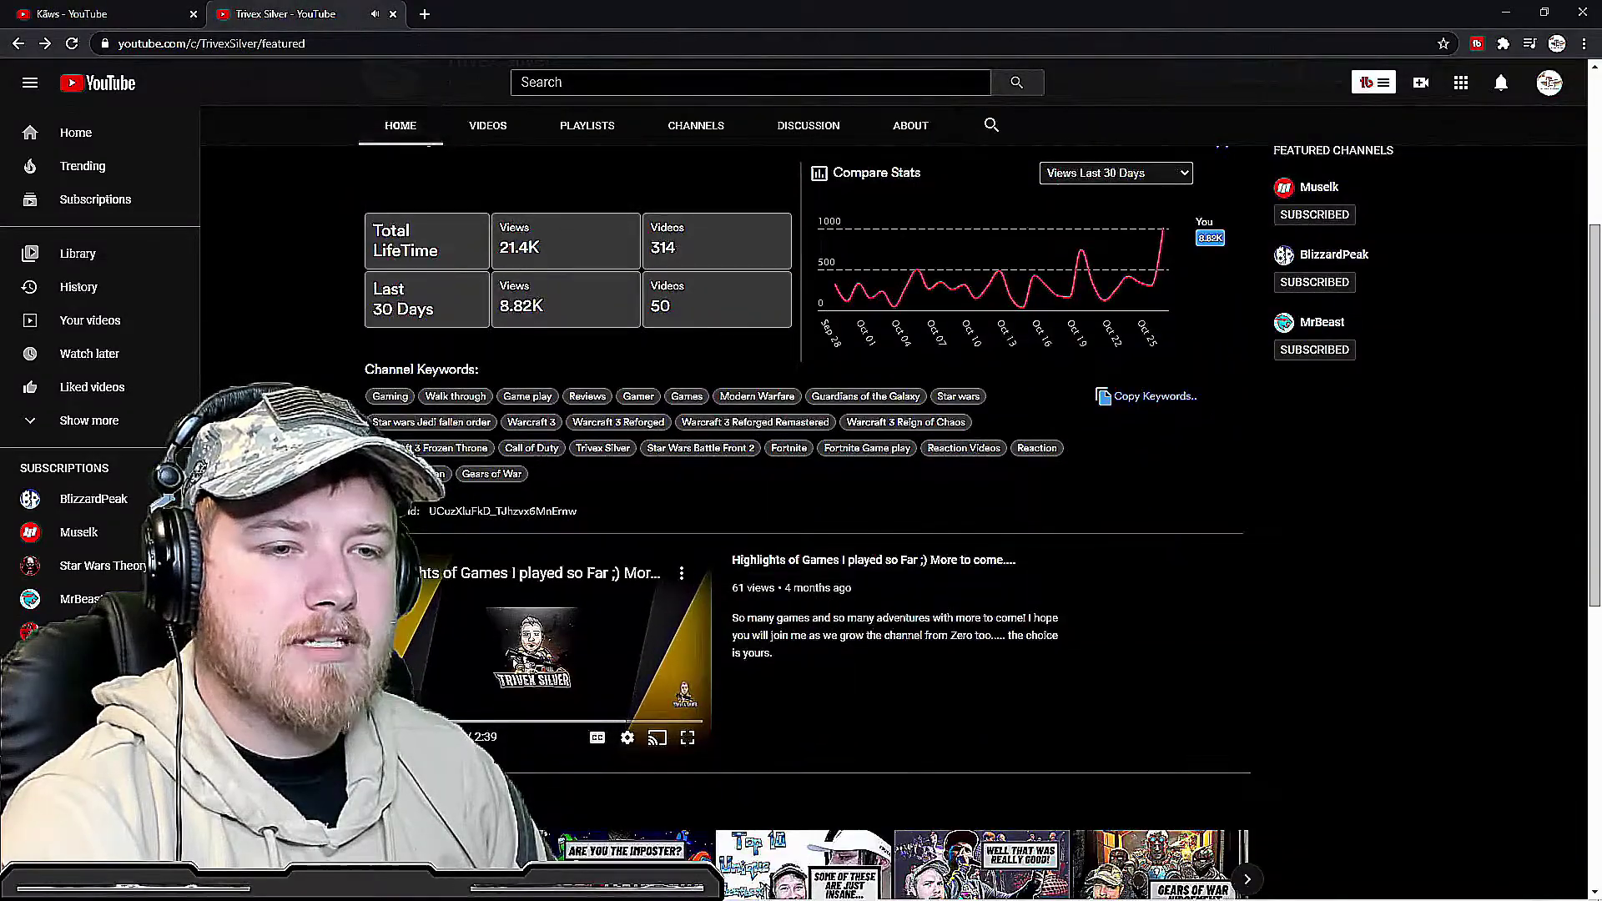
{"action": "scroll", "coordinate": [801, 502], "scroll_direction": "up", "scroll_amount": 3}
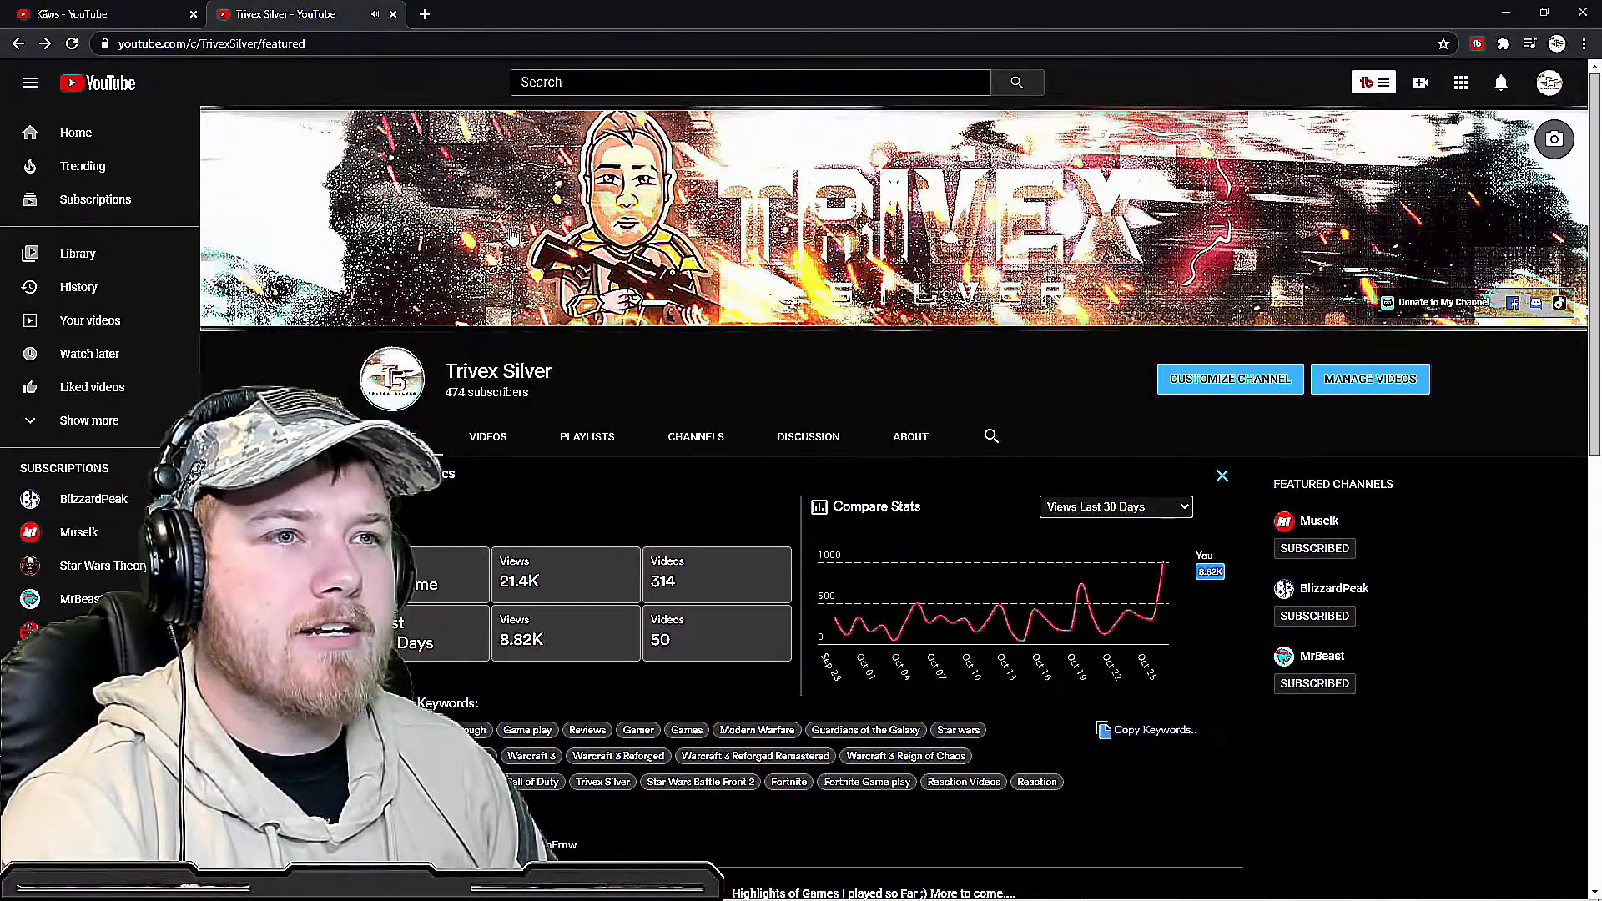
{"action": "left_click", "coordinate": [138, 14]}
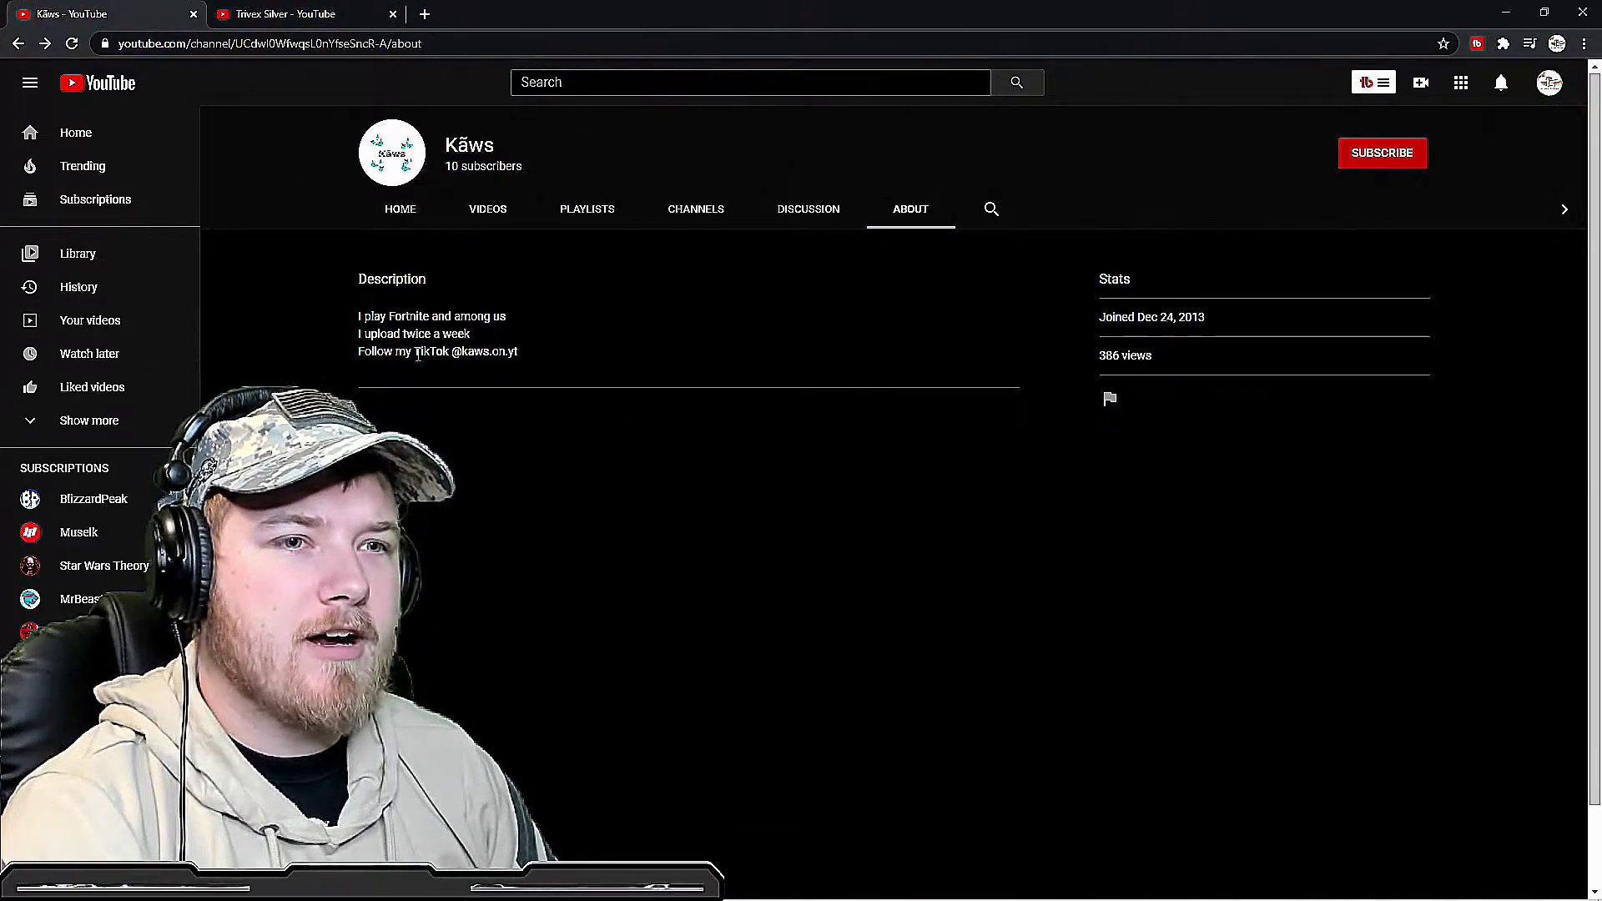
{"action": "left_click", "coordinate": [400, 213]}
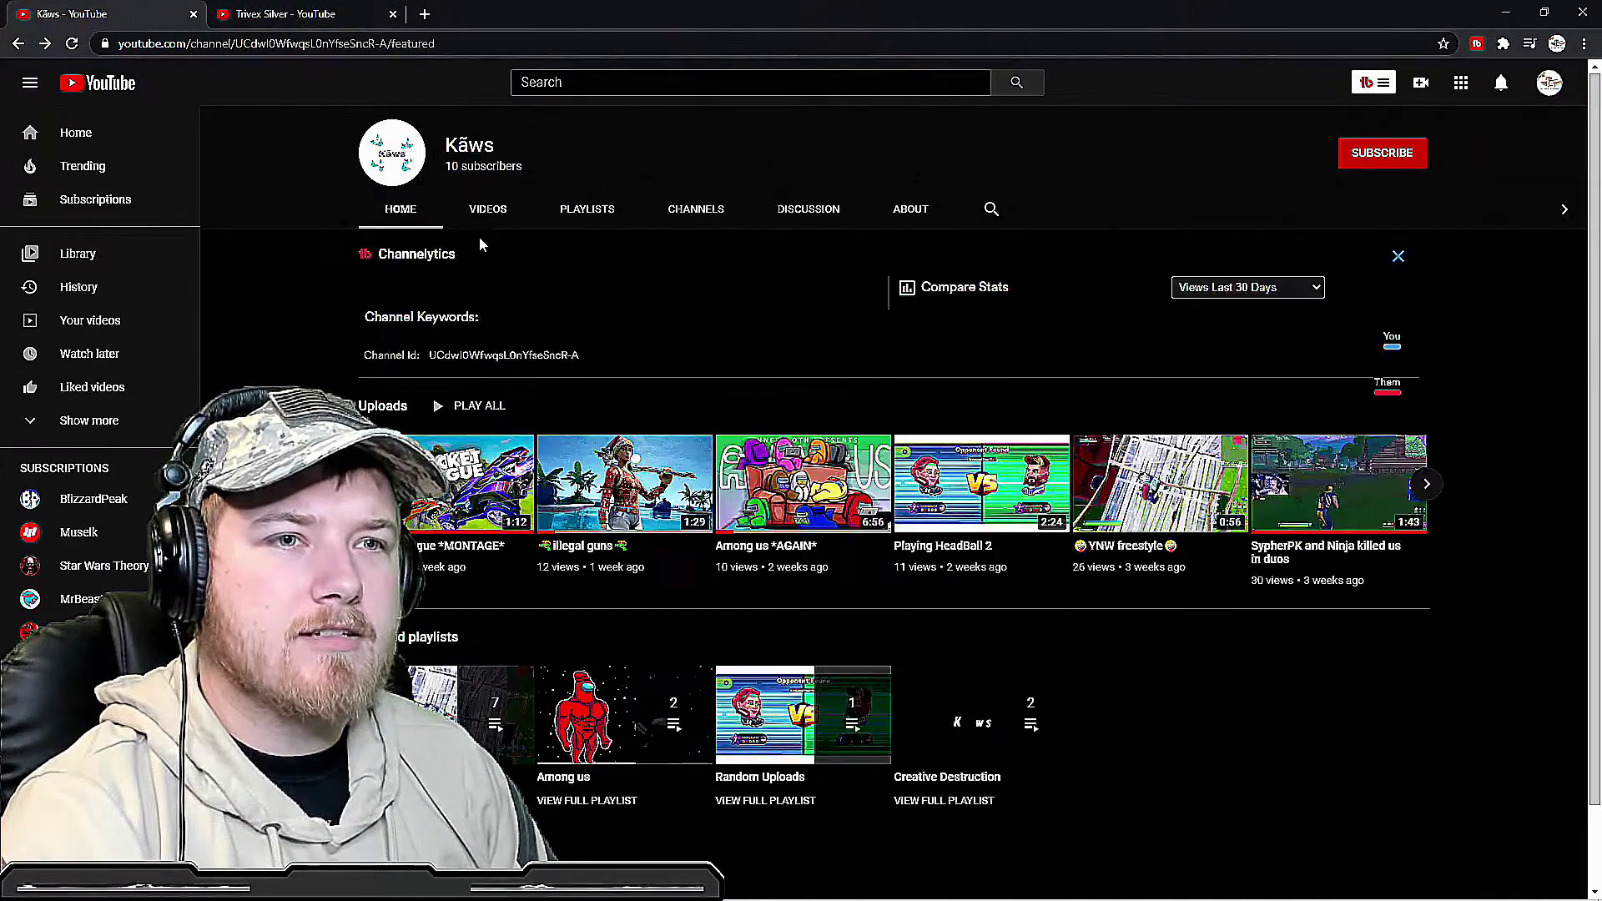
{"action": "key", "text": "ctrl+Tab"}
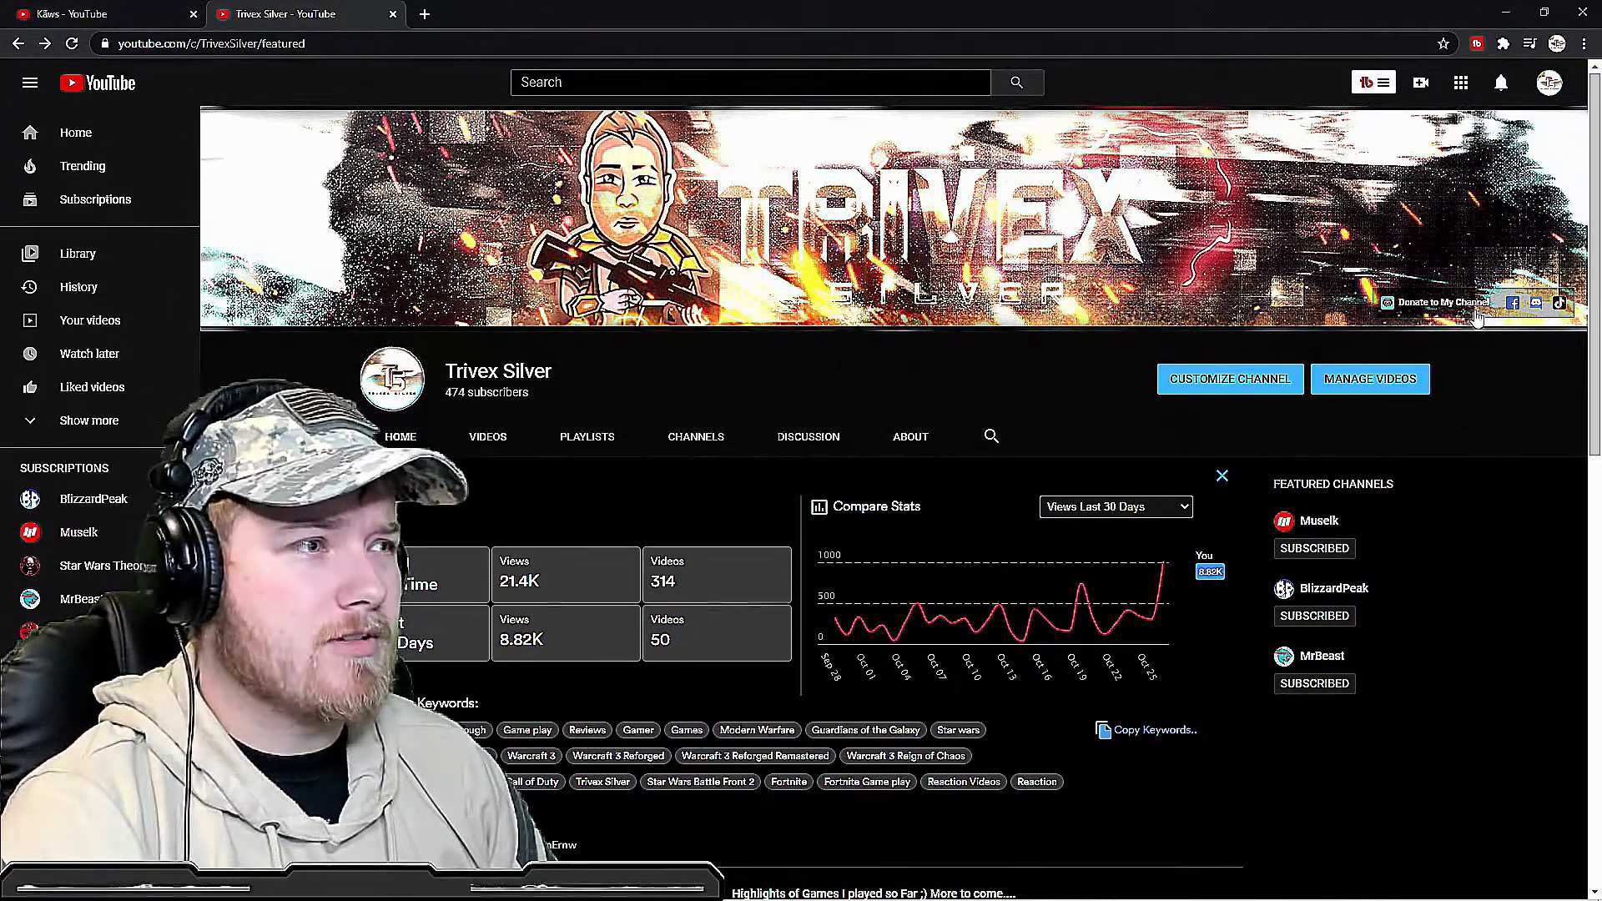
{"action": "scroll", "coordinate": [898, 435], "scroll_direction": "down", "scroll_amount": 2}
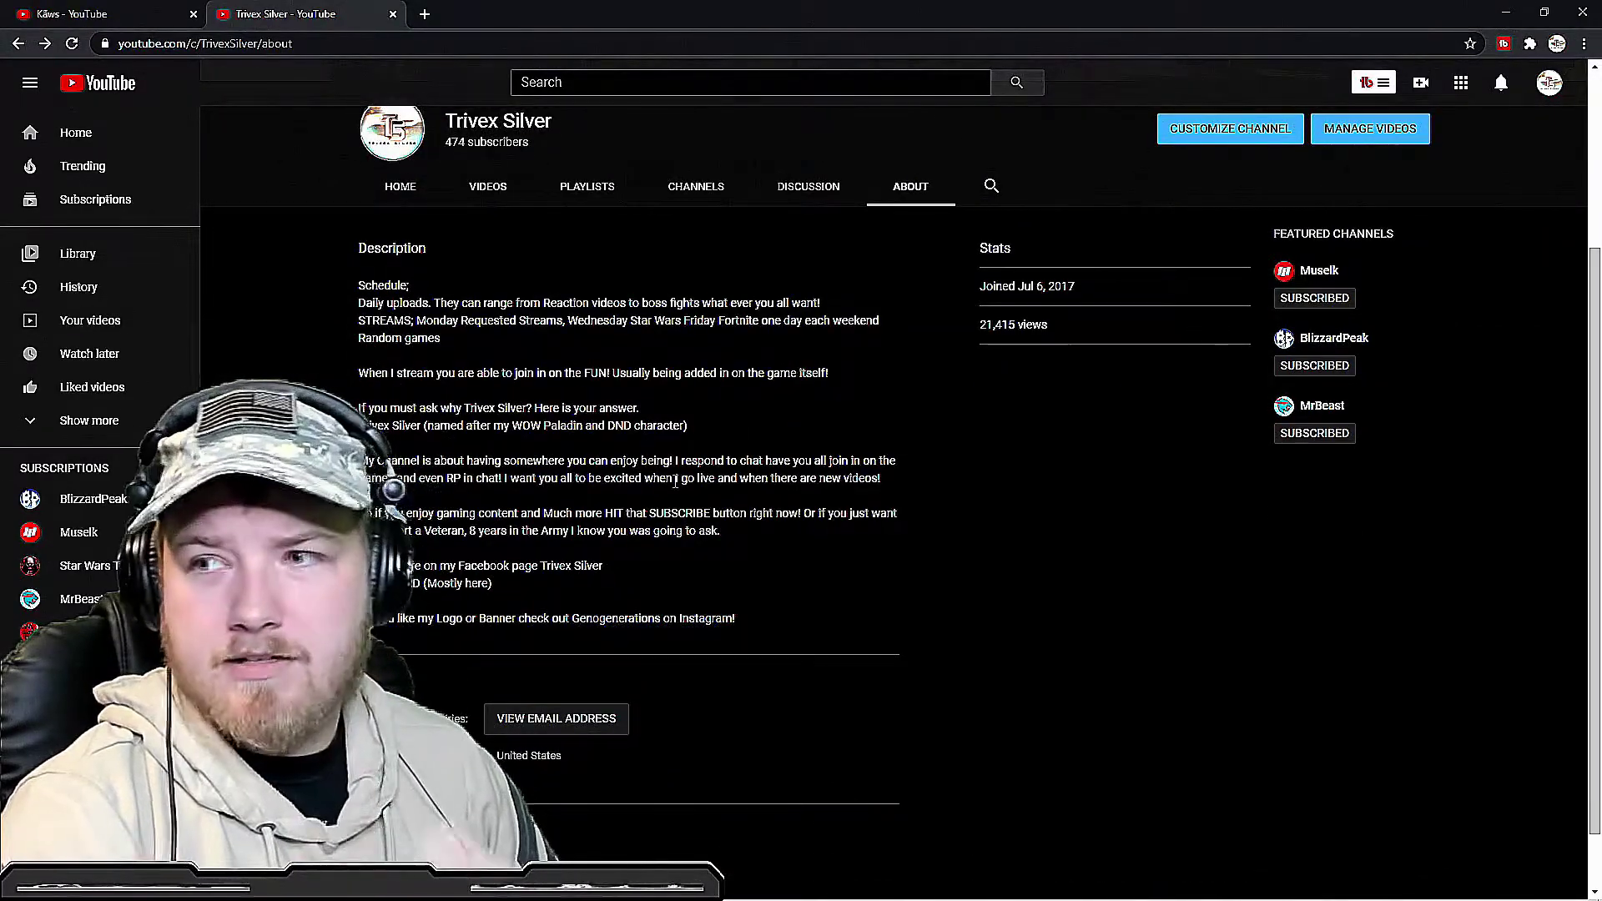
{"action": "scroll", "coordinate": [649, 488], "scroll_direction": "up", "scroll_amount": 2}
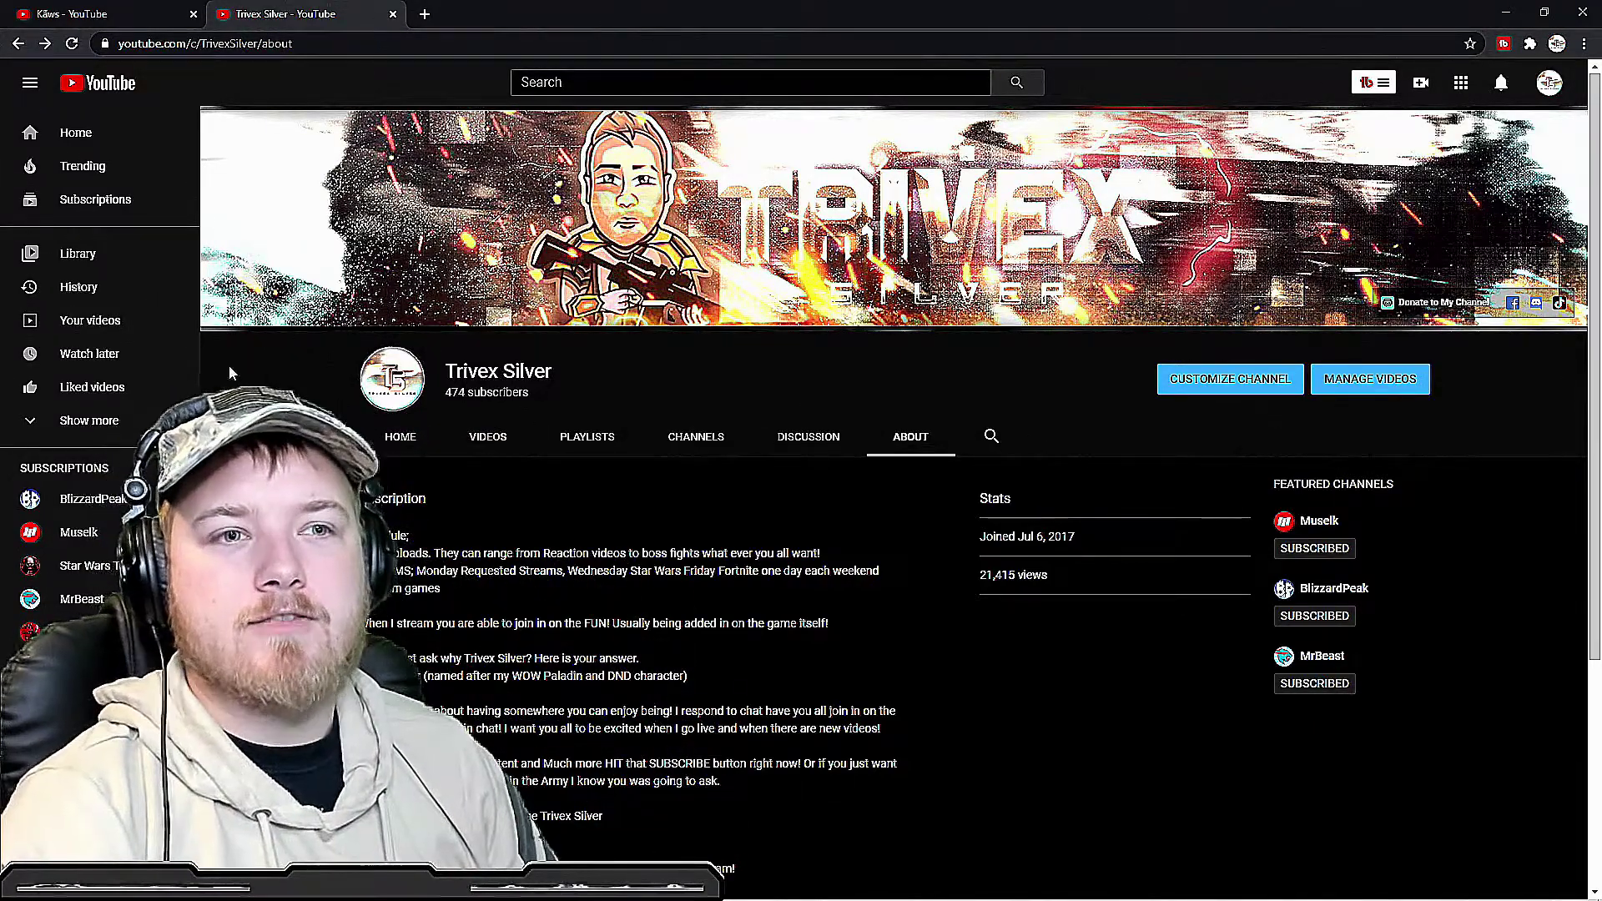
{"action": "left_click", "coordinate": [399, 437]}
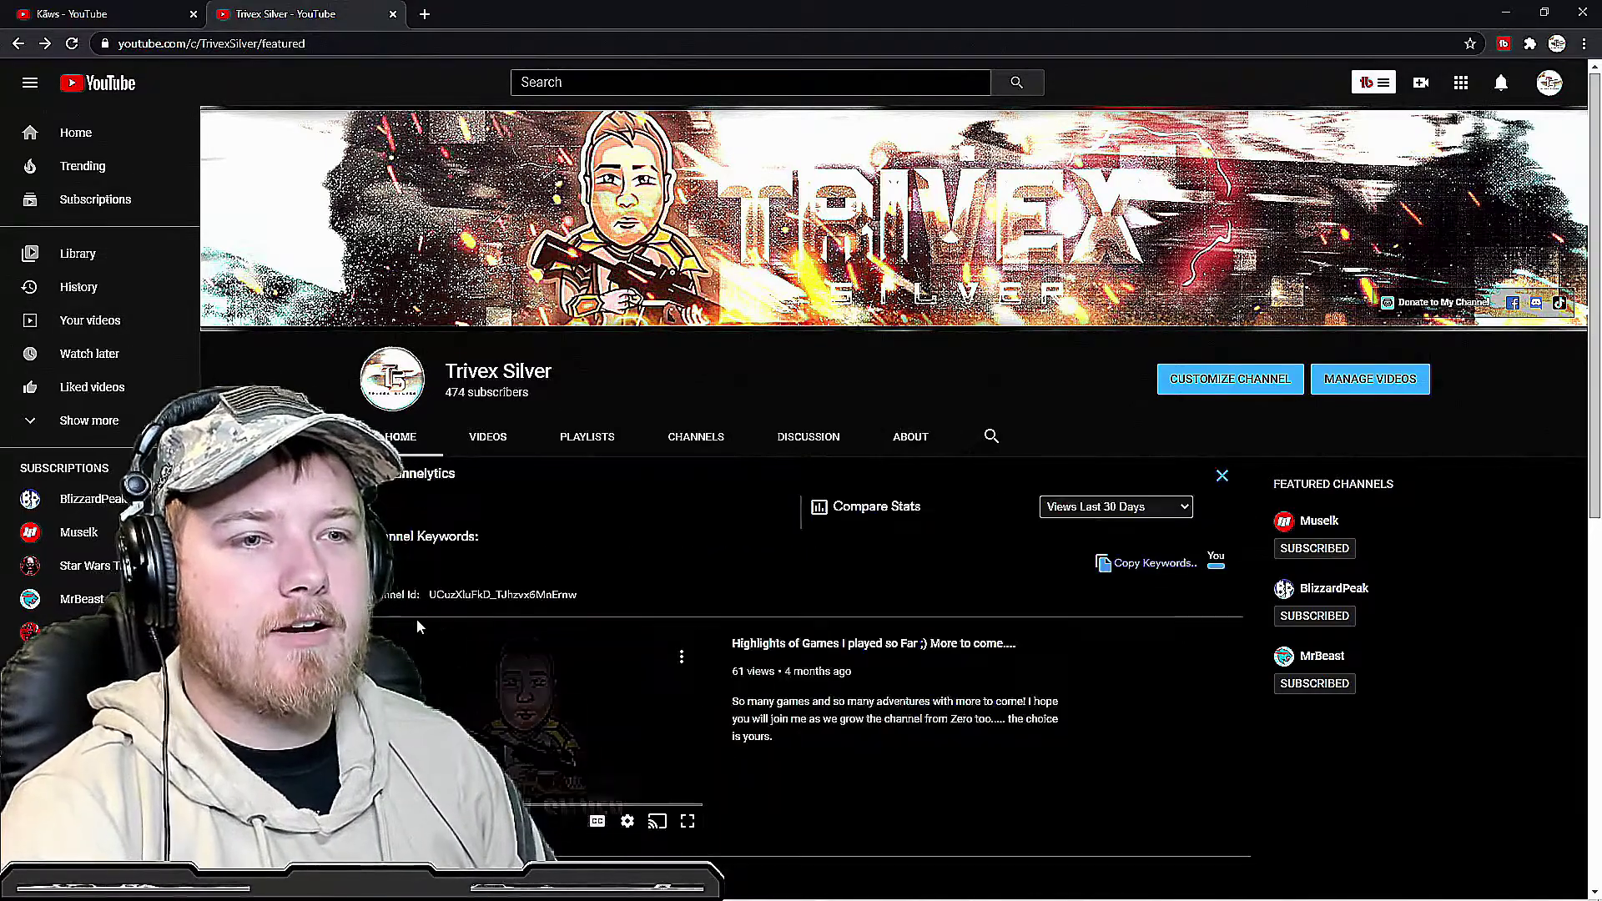
{"action": "scroll", "coordinate": [417, 619], "scroll_direction": "down", "scroll_amount": 2}
{"action": "scroll", "coordinate": [417, 618], "scroll_direction": "down", "scroll_amount": 2}
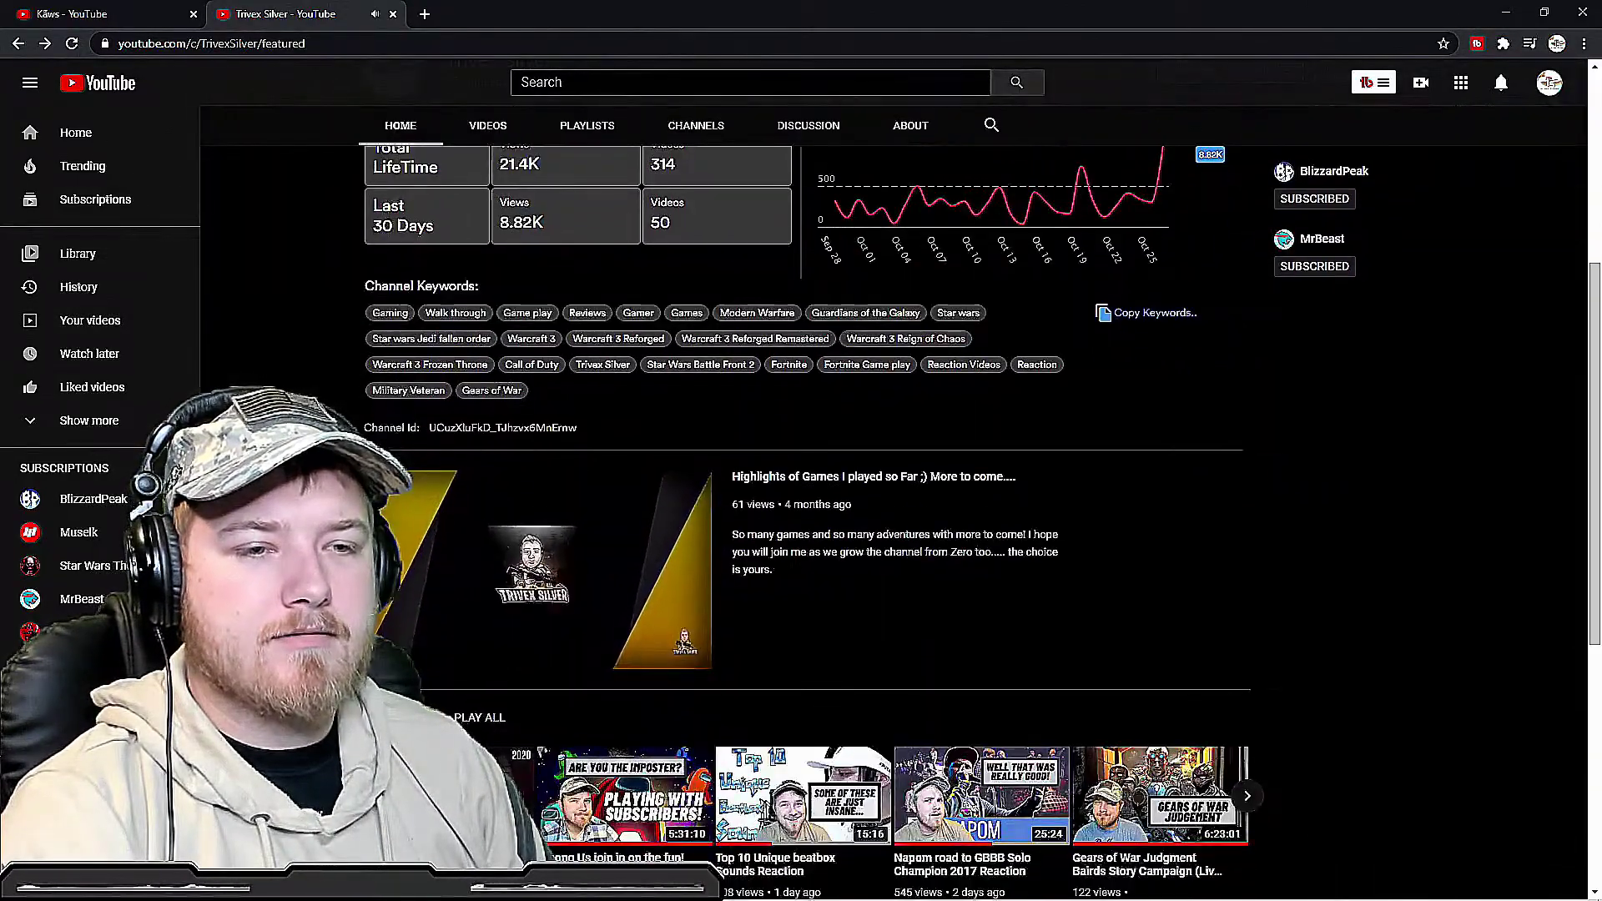
{"action": "left_click", "coordinate": [398, 653]}
{"action": "scroll", "coordinate": [399, 652], "scroll_direction": "up", "scroll_amount": 1}
{"action": "scroll", "coordinate": [398, 652], "scroll_direction": "up", "scroll_amount": 3}
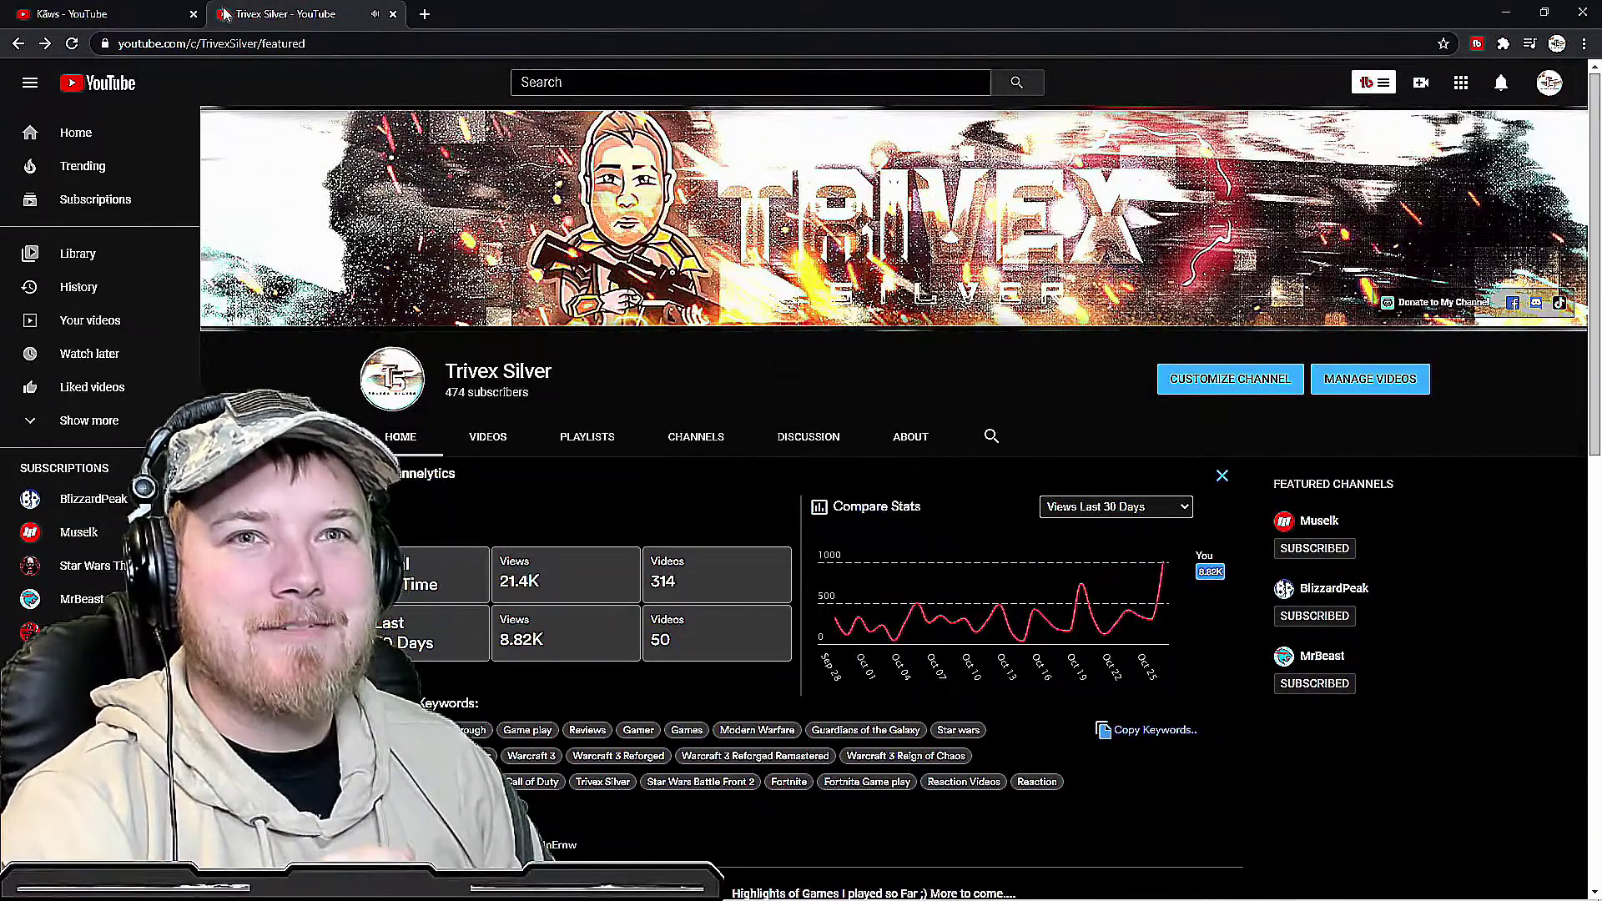
{"action": "key", "text": "ctrl+Tab"}
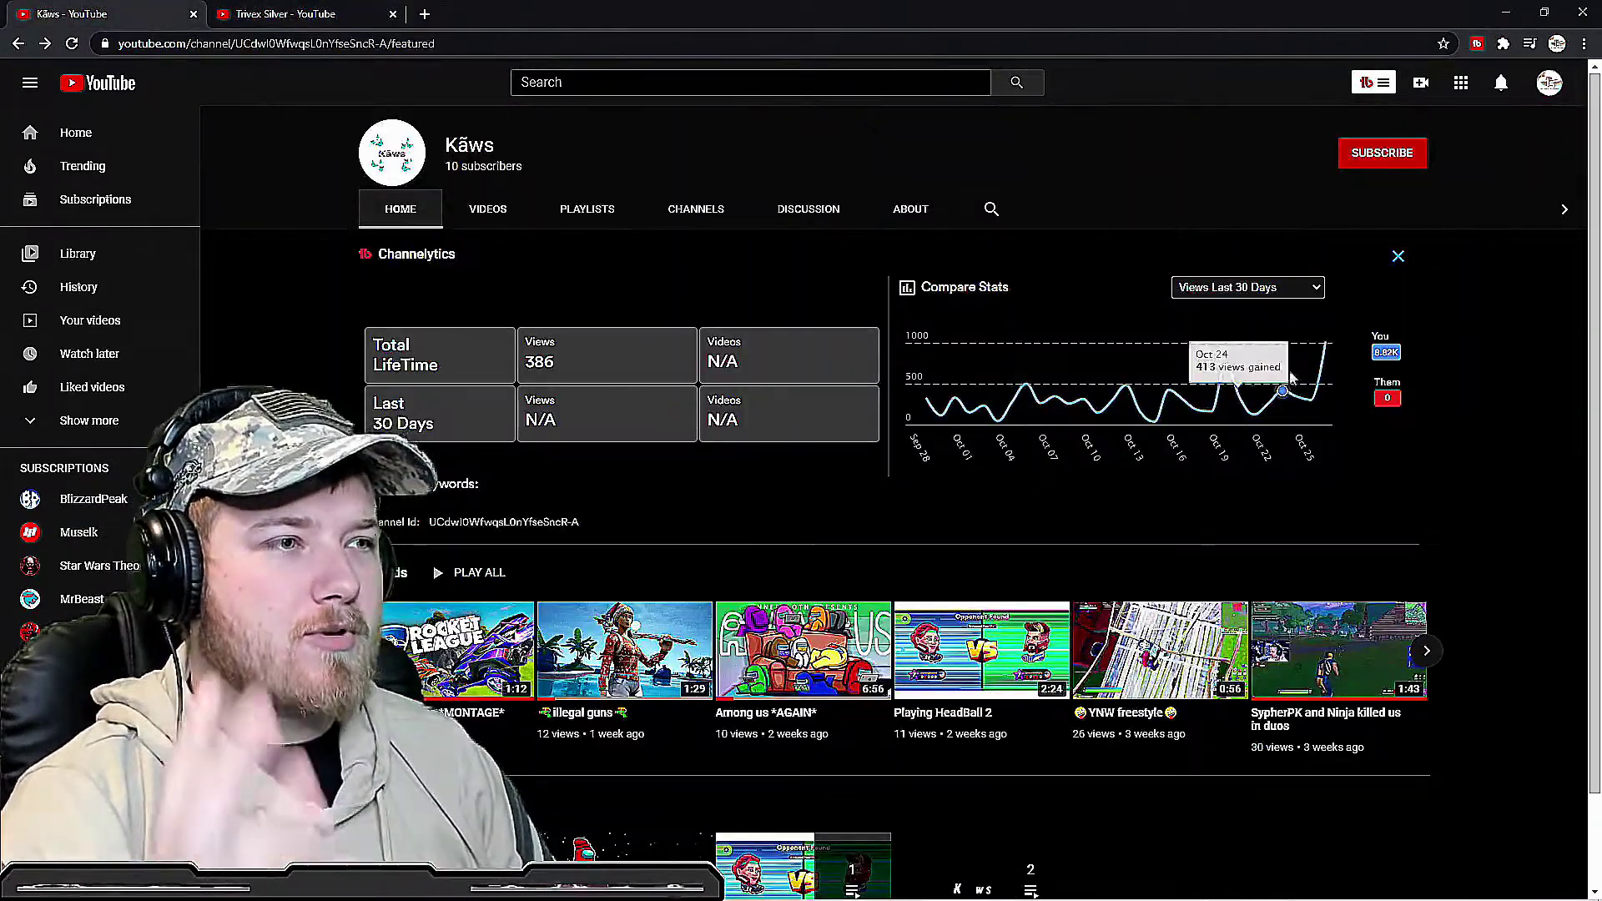
{"action": "mouse_move", "coordinate": [1190, 397]}
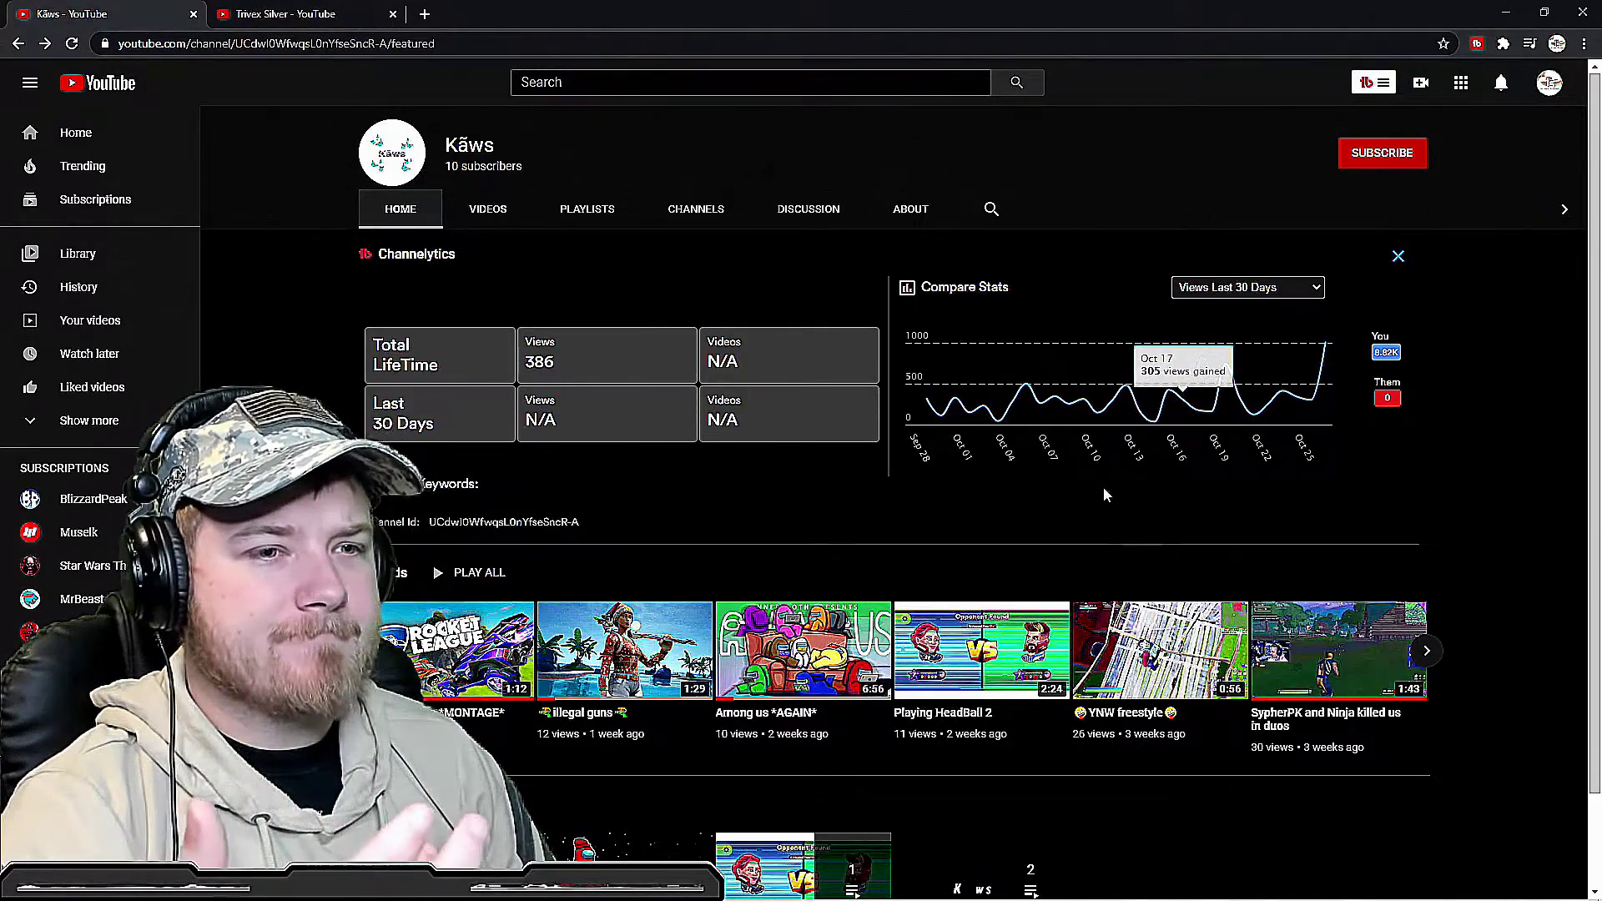
{"action": "mouse_move", "coordinate": [1262, 399]}
{"action": "left_click", "coordinate": [1315, 288]}
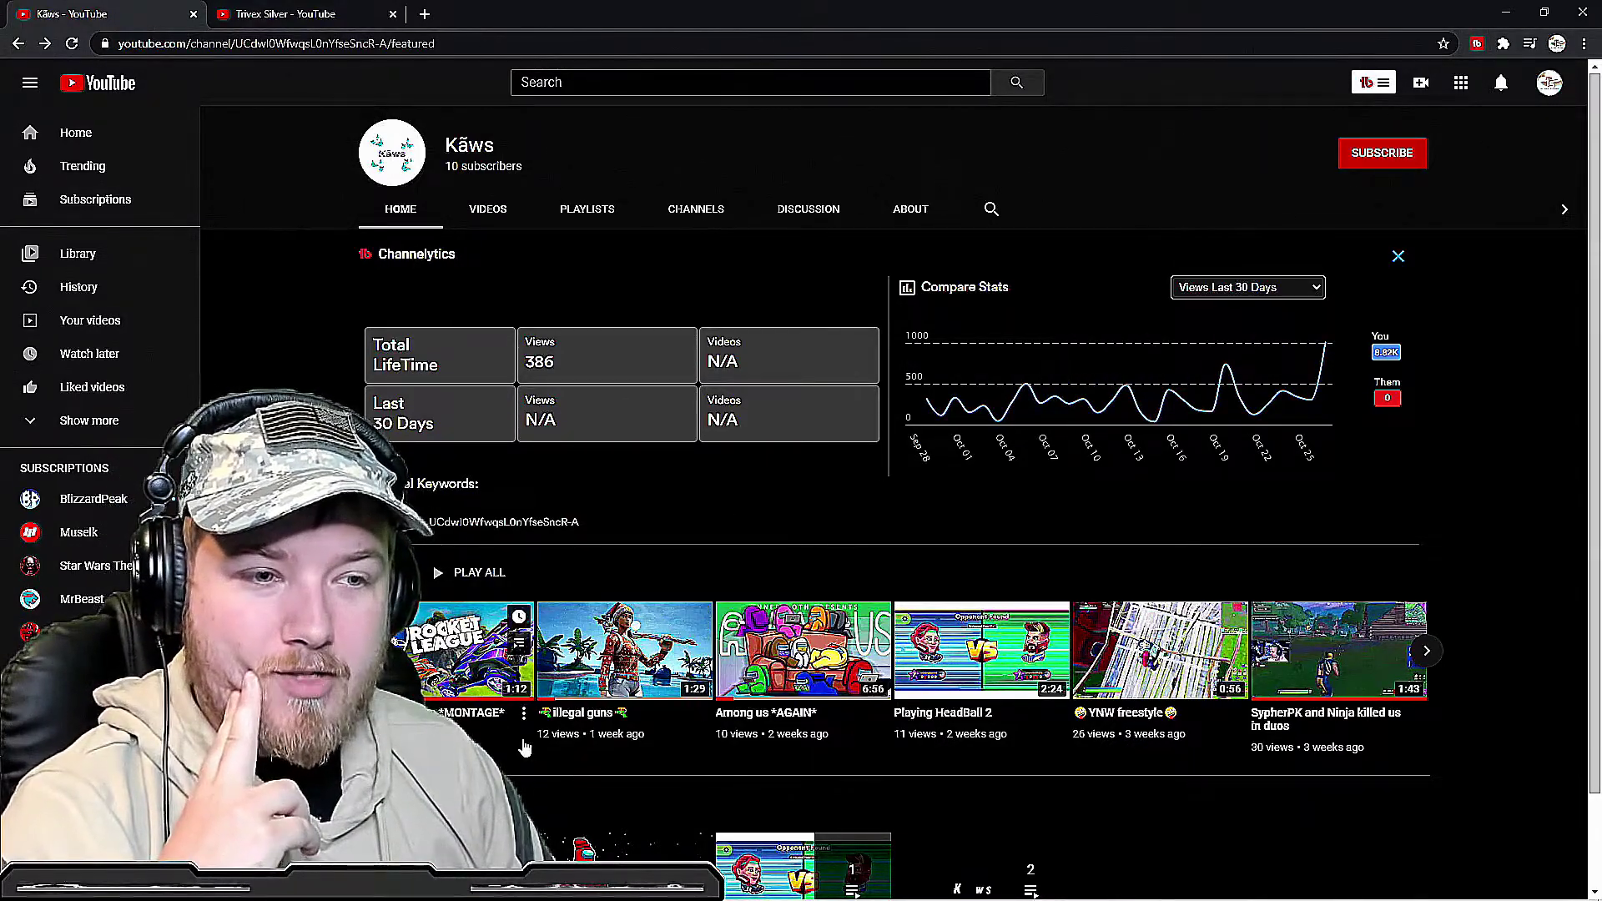
{"action": "mouse_move", "coordinate": [1321, 363]}
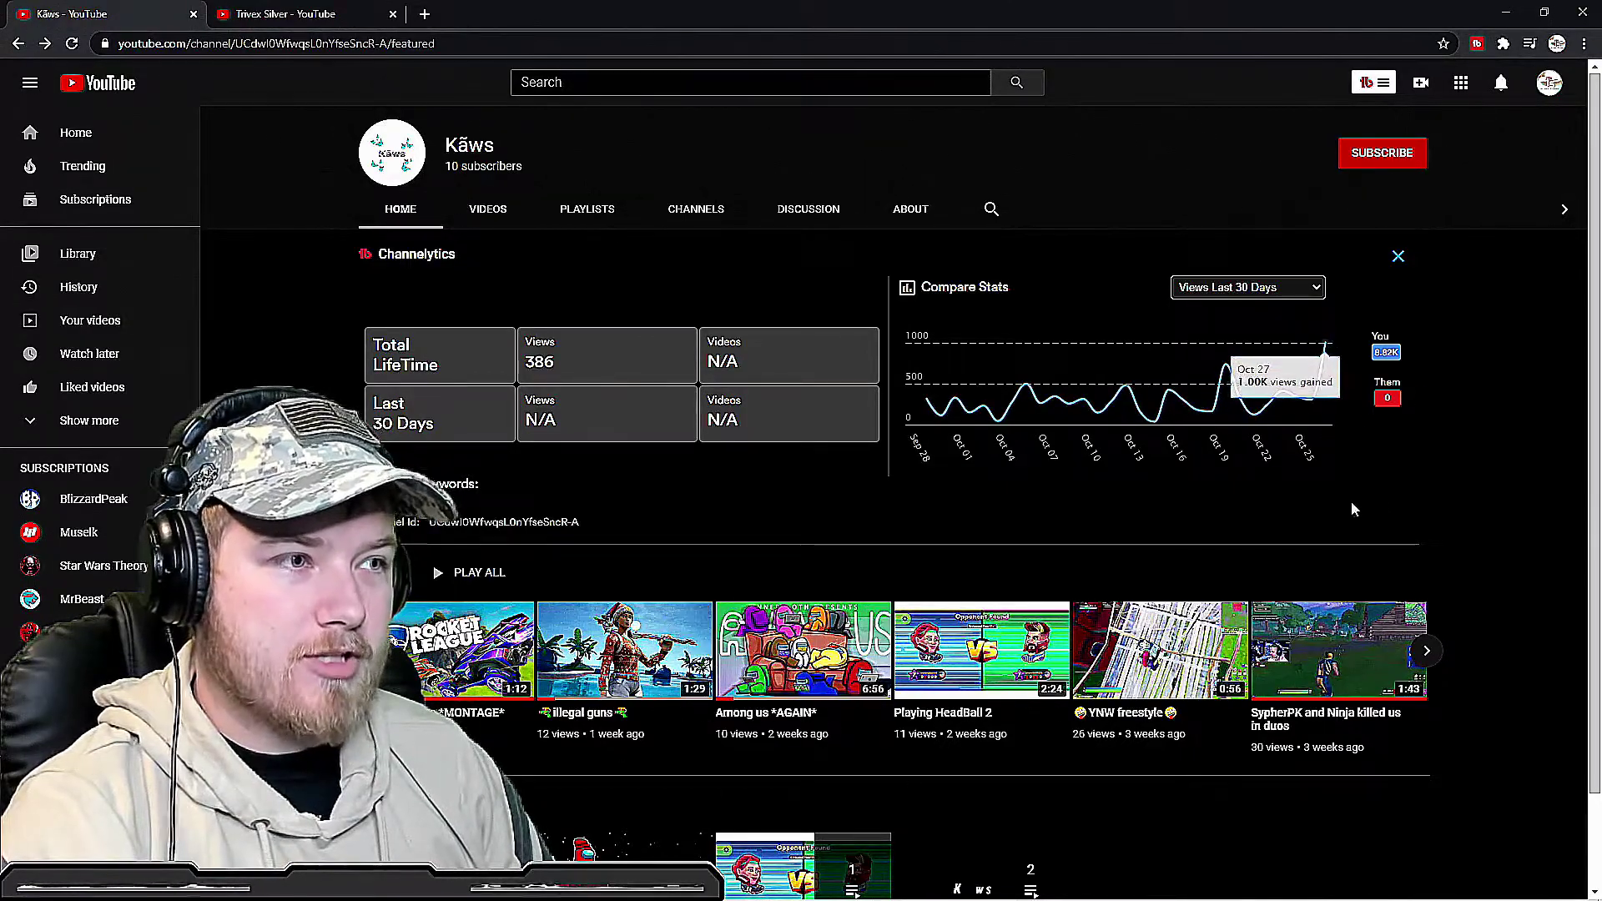
{"action": "left_click", "coordinate": [1252, 287]}
{"action": "left_click", "coordinate": [1241, 319]}
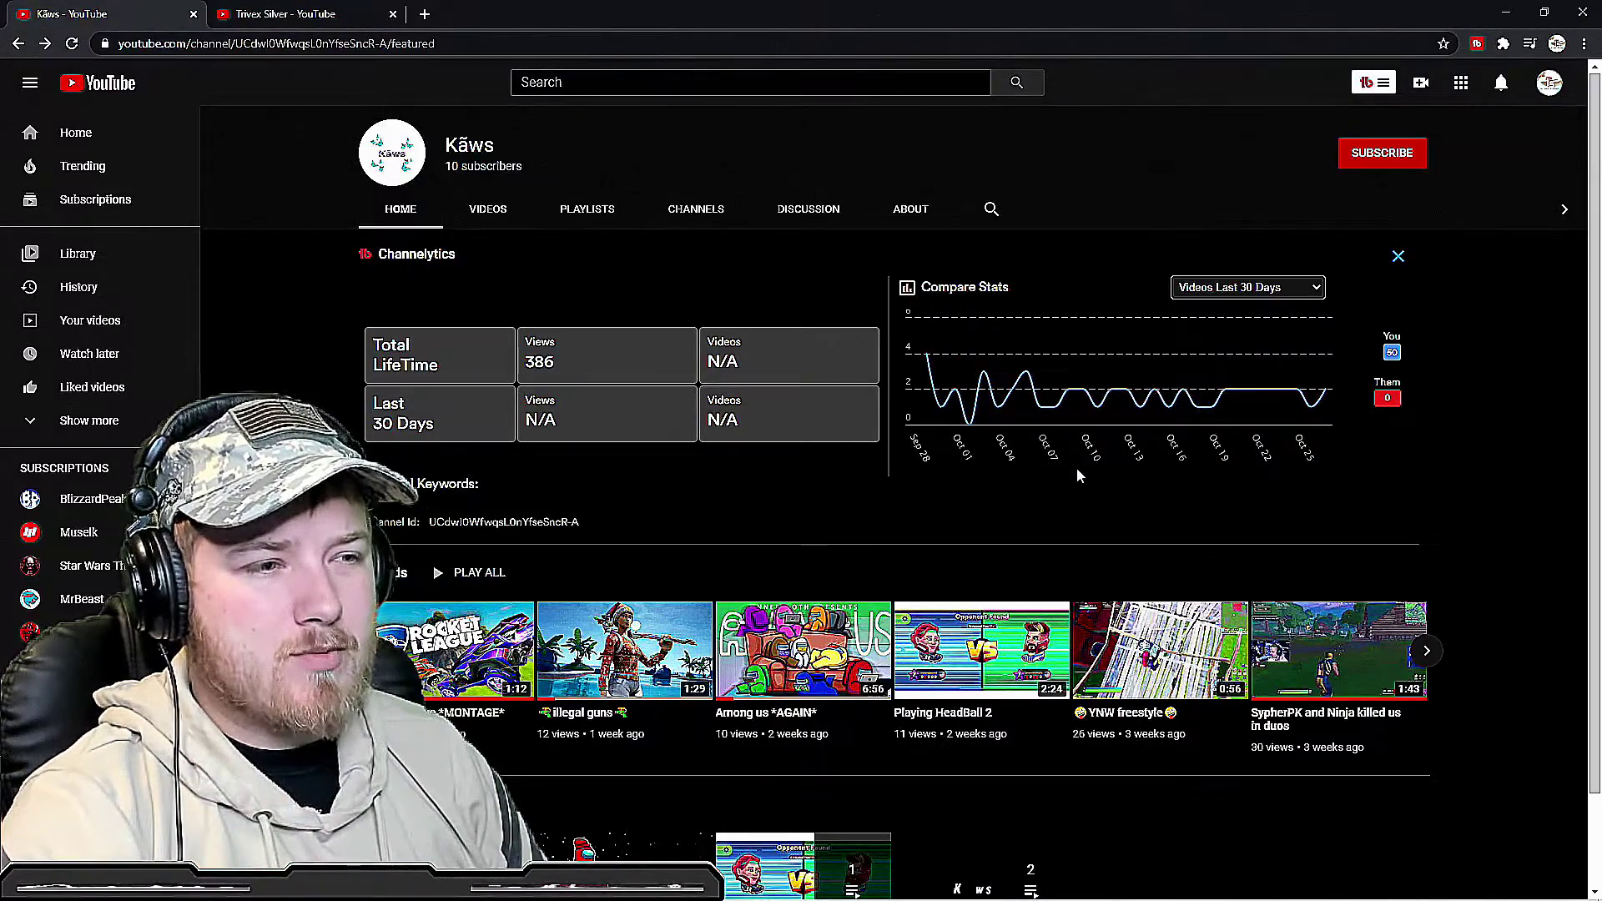
{"action": "mouse_move", "coordinate": [1323, 394]}
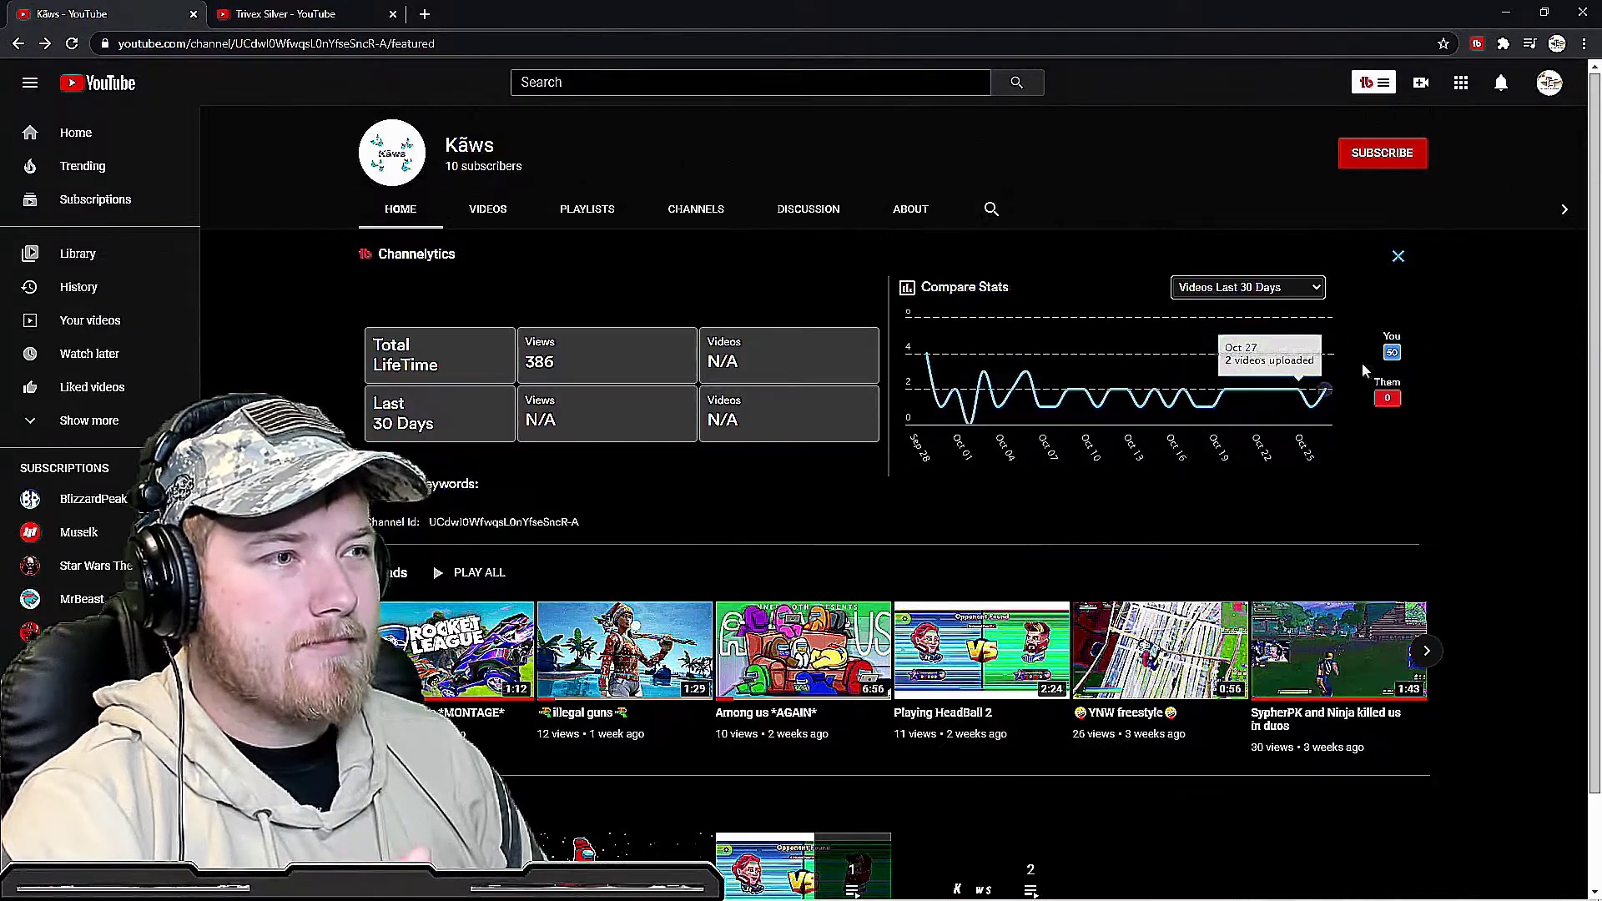
{"action": "left_click", "coordinate": [1314, 292]}
{"action": "left_click", "coordinate": [1248, 321]}
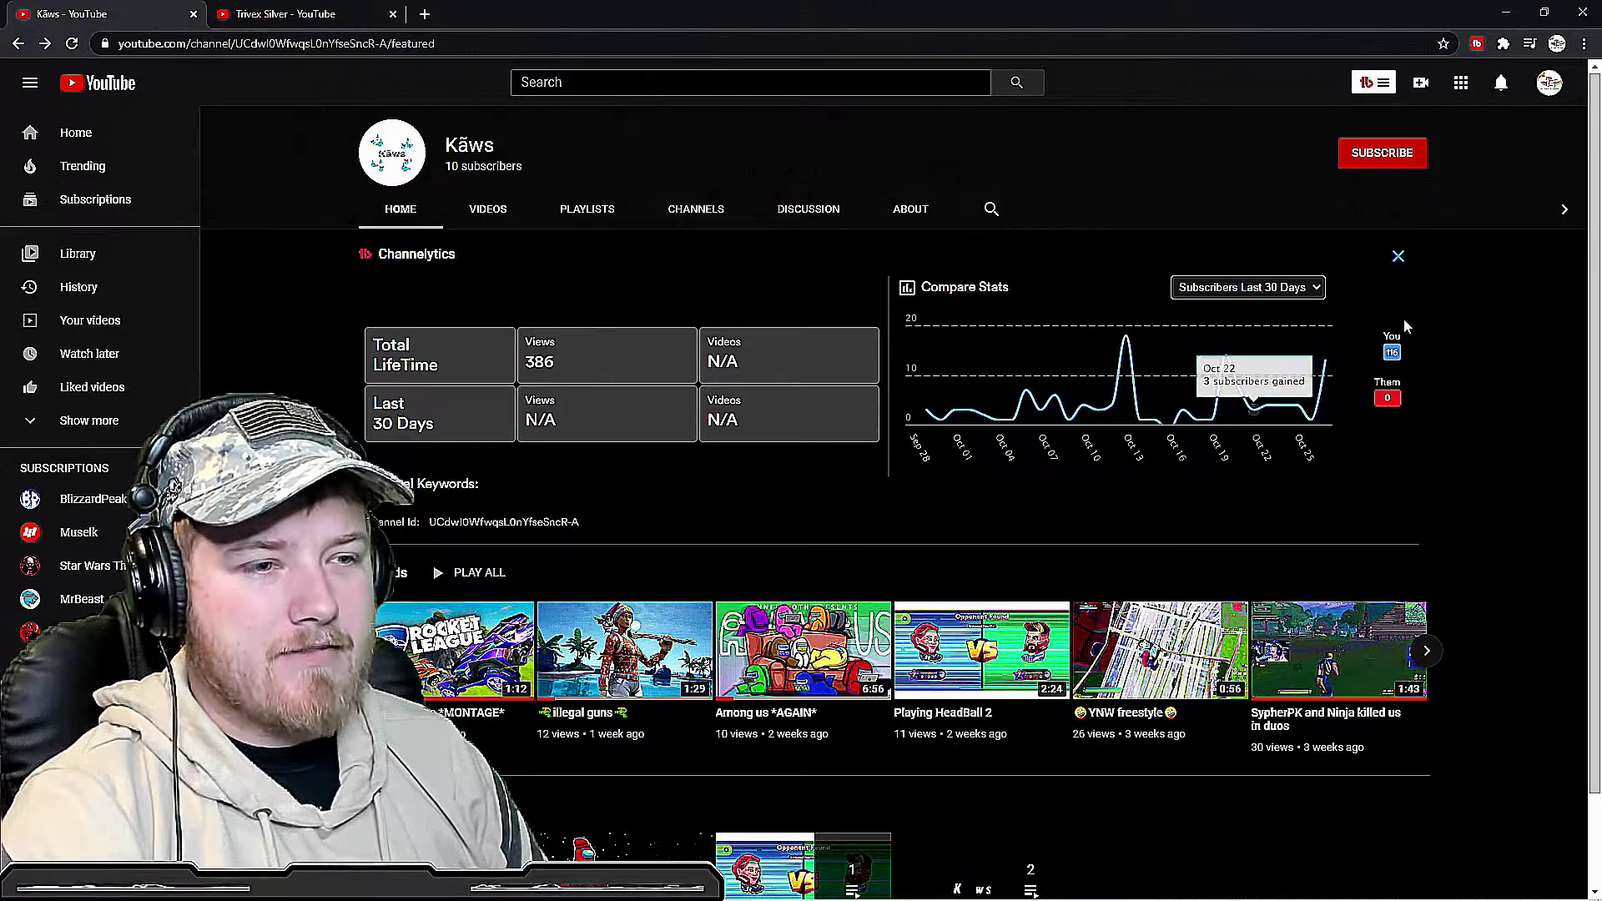
{"action": "scroll", "coordinate": [902, 501], "scroll_direction": "down", "scroll_amount": 1}
{"action": "scroll", "coordinate": [901, 502], "scroll_direction": "up", "scroll_amount": 1}
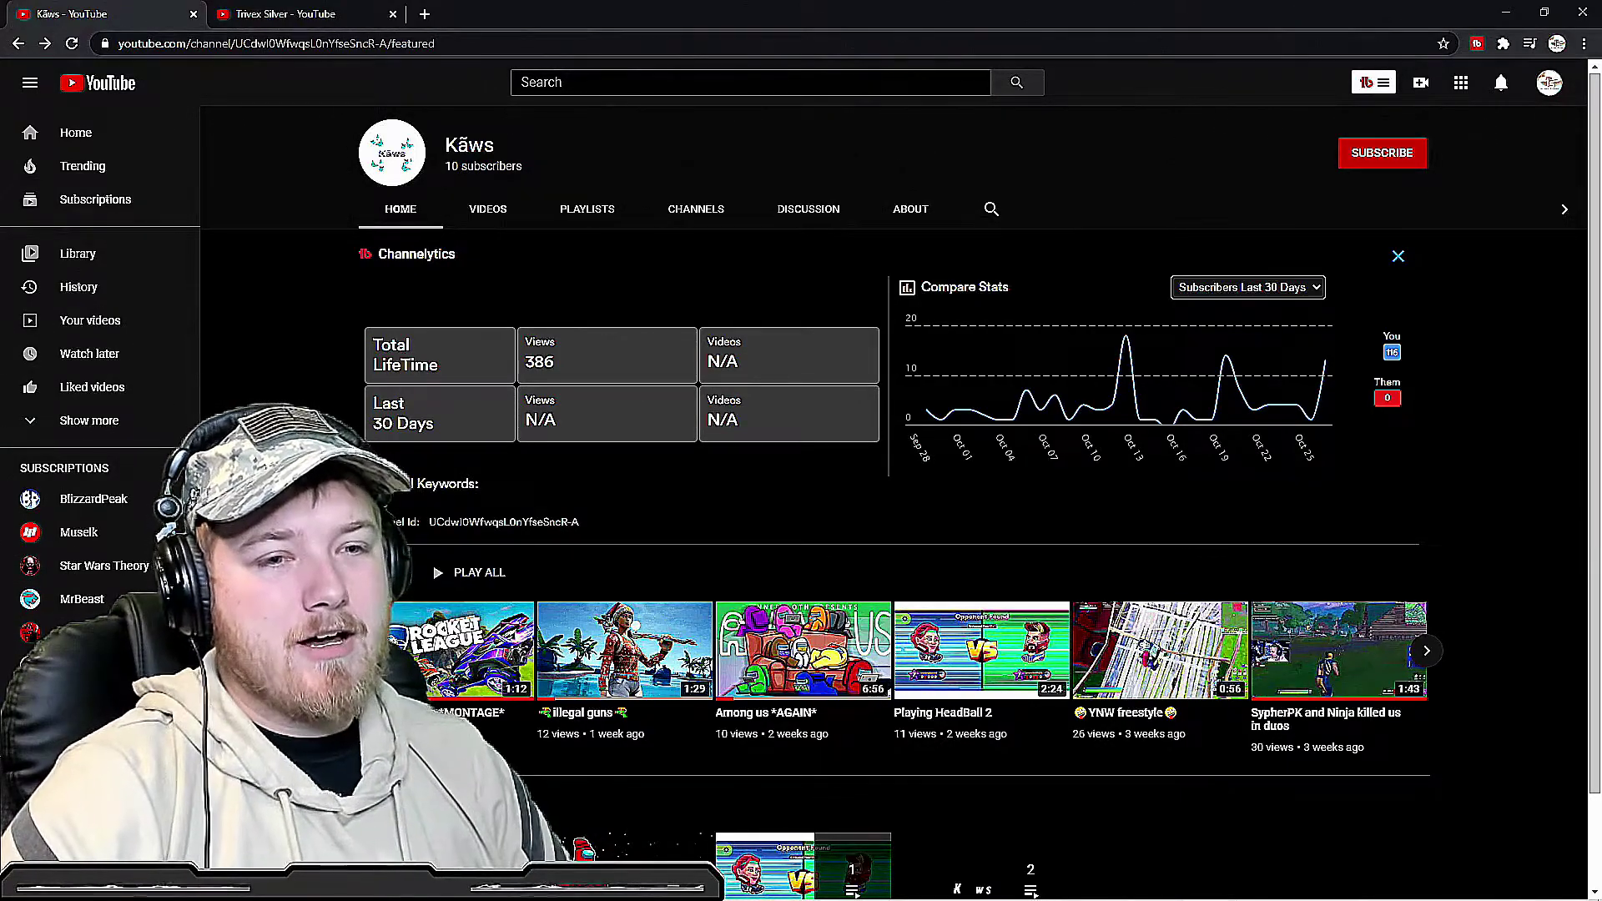
{"action": "scroll", "coordinate": [896, 502], "scroll_direction": "down", "scroll_amount": 1}
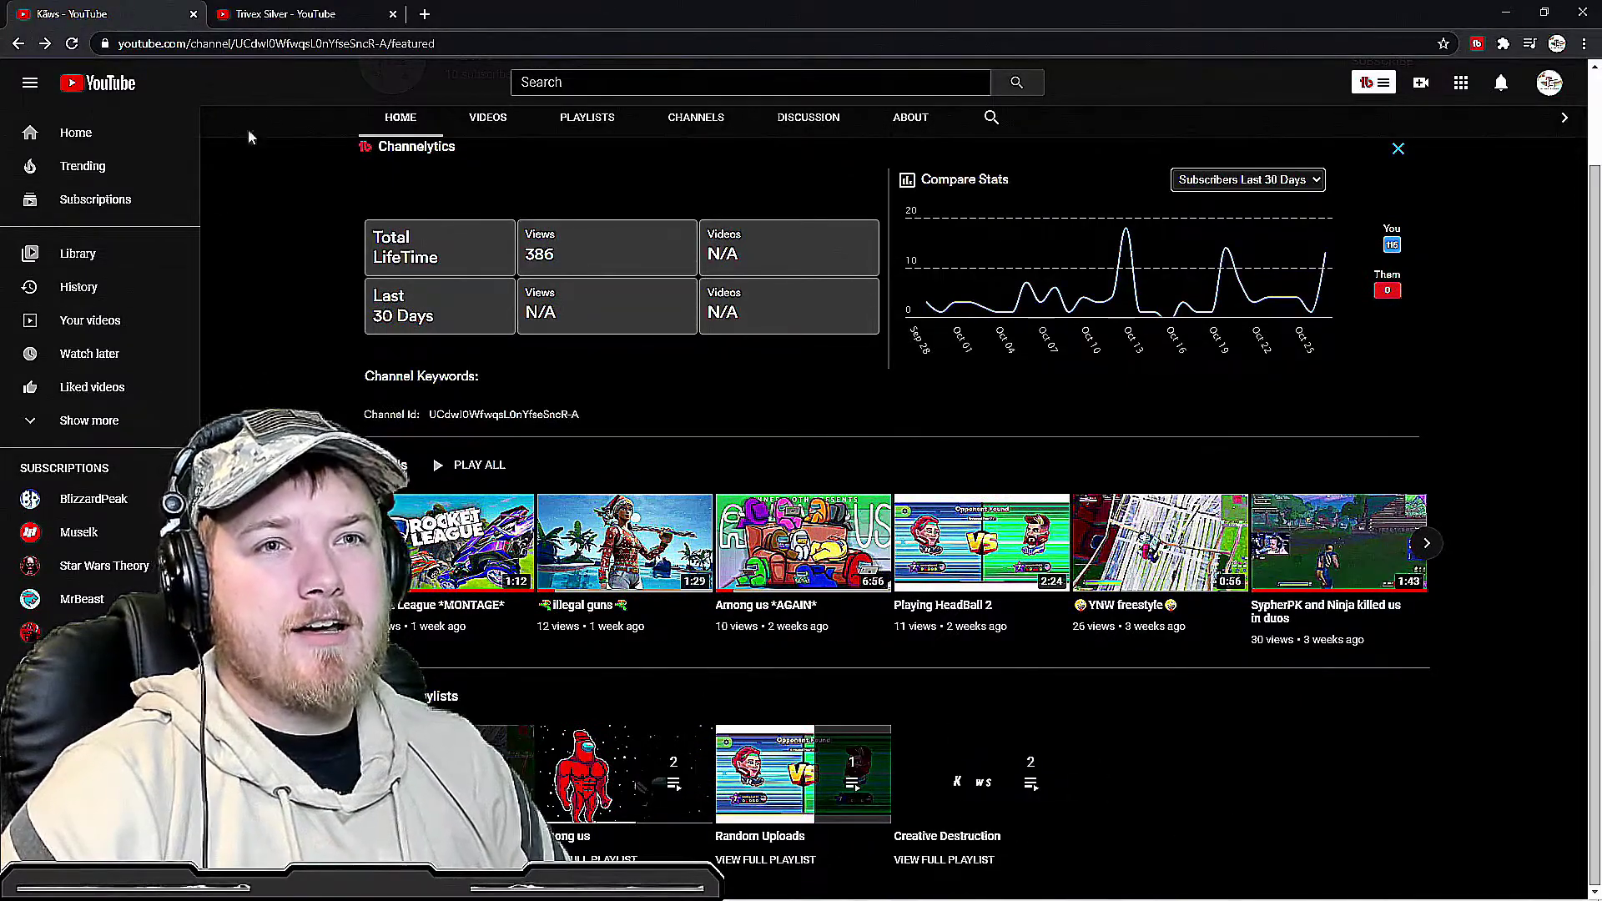
- Browse Trivex Silver's created playlists, then return to the Kãws channel home page
{"action": "left_click", "coordinate": [273, 15]}
{"action": "left_click", "coordinate": [575, 438]}
{"action": "scroll", "coordinate": [977, 625], "scroll_direction": "down", "scroll_amount": 4}
{"action": "scroll", "coordinate": [977, 626], "scroll_direction": "up", "scroll_amount": 4}
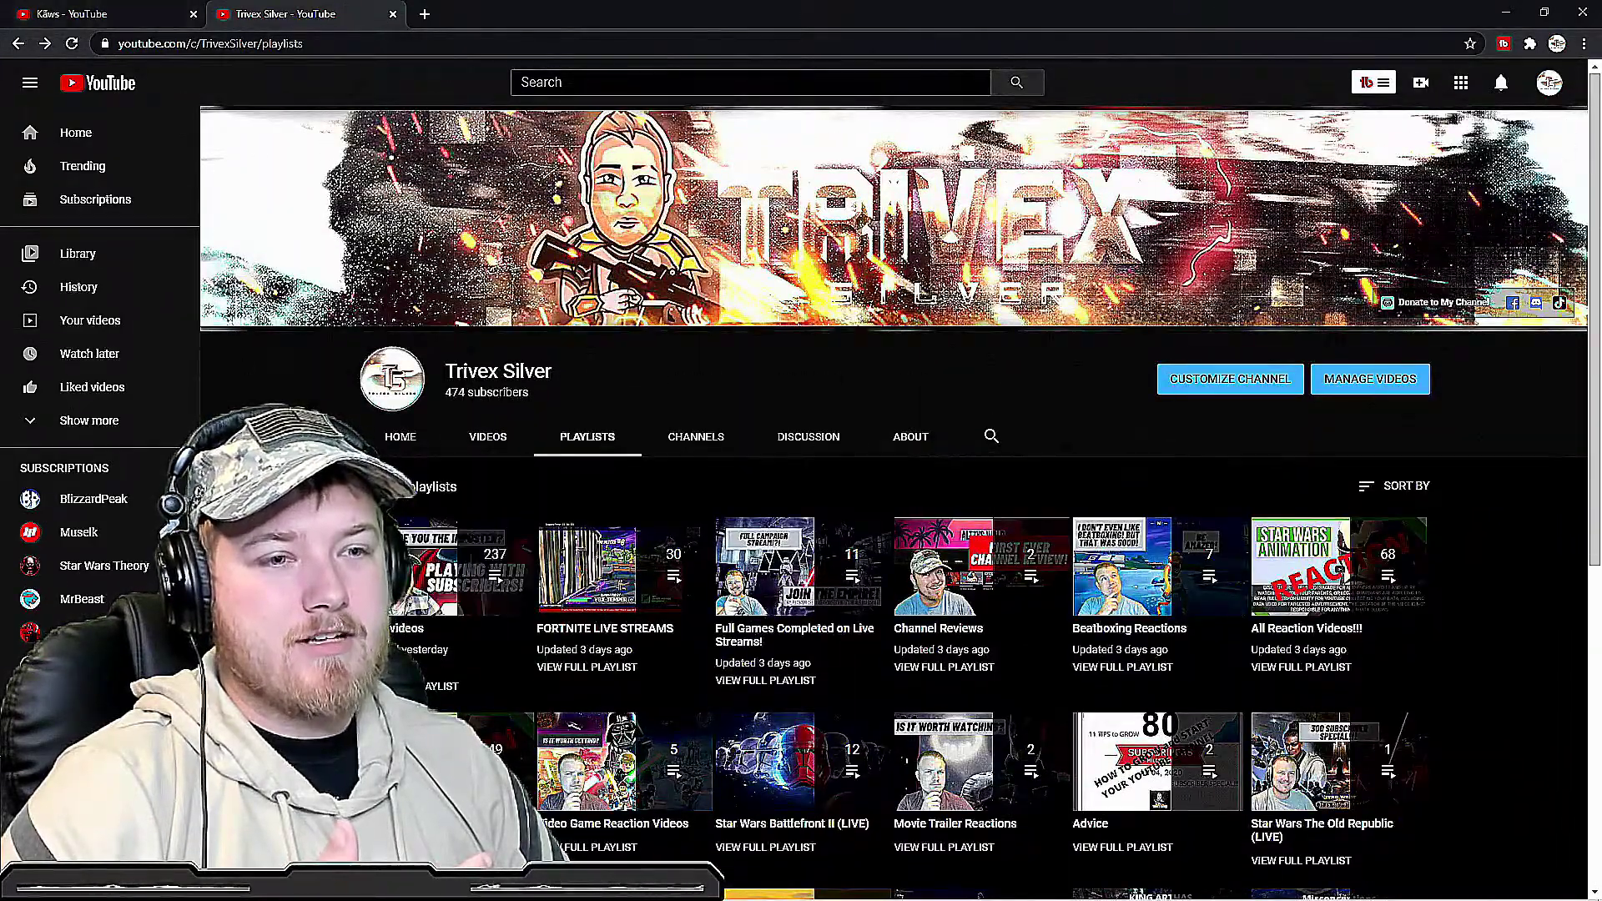
{"action": "scroll", "coordinate": [775, 850], "scroll_direction": "down", "scroll_amount": 4}
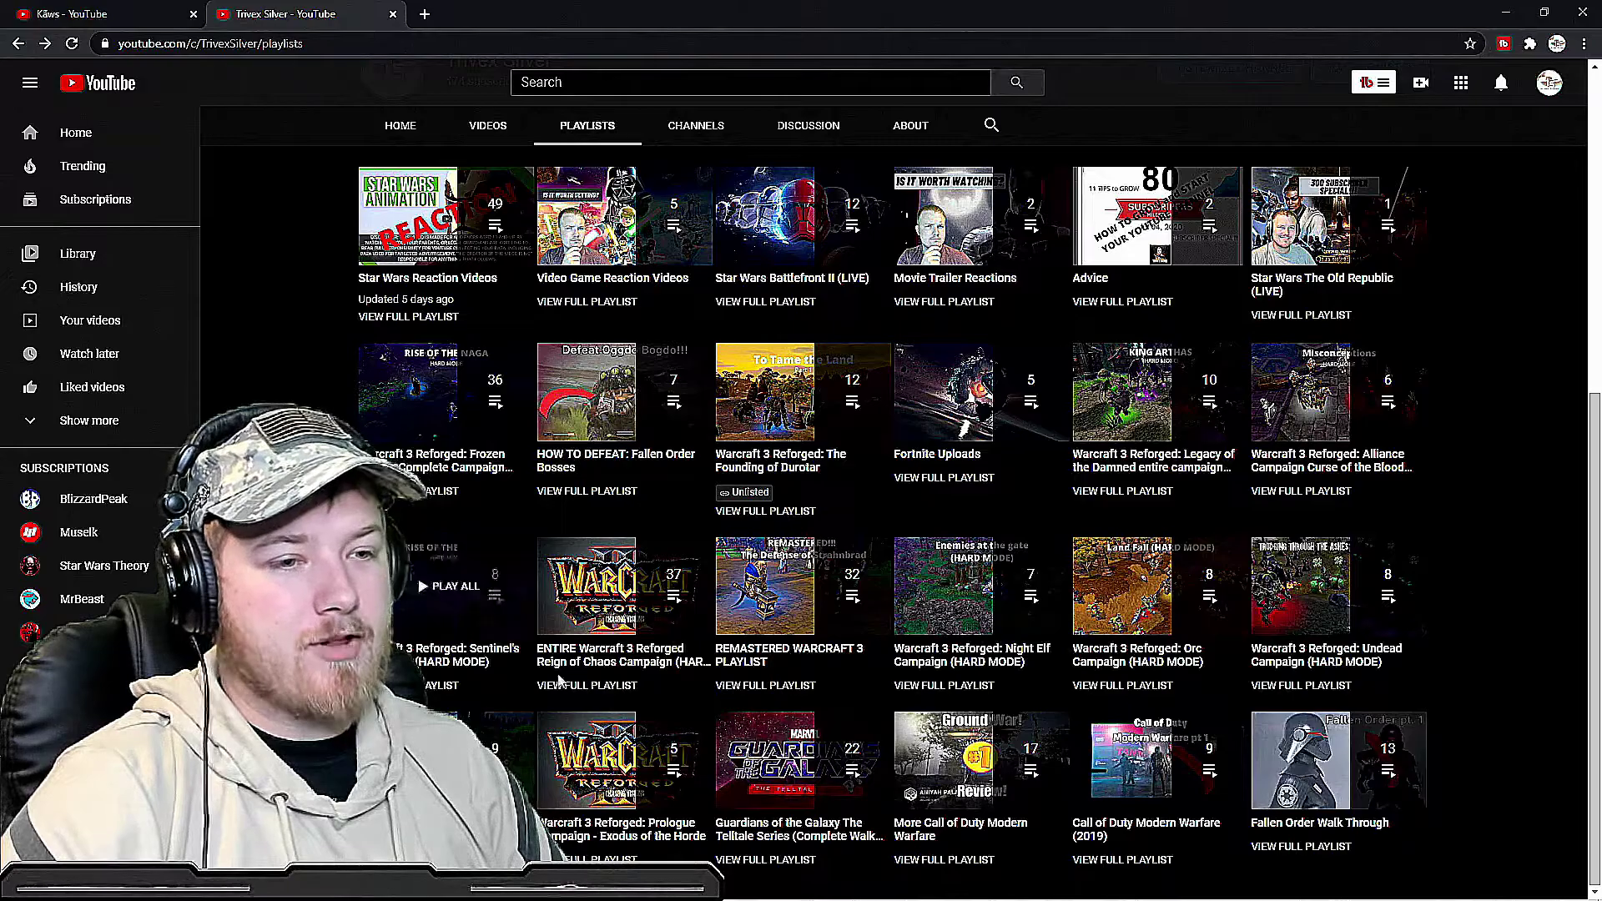
{"action": "scroll", "coordinate": [451, 677], "scroll_direction": "up", "scroll_amount": 4}
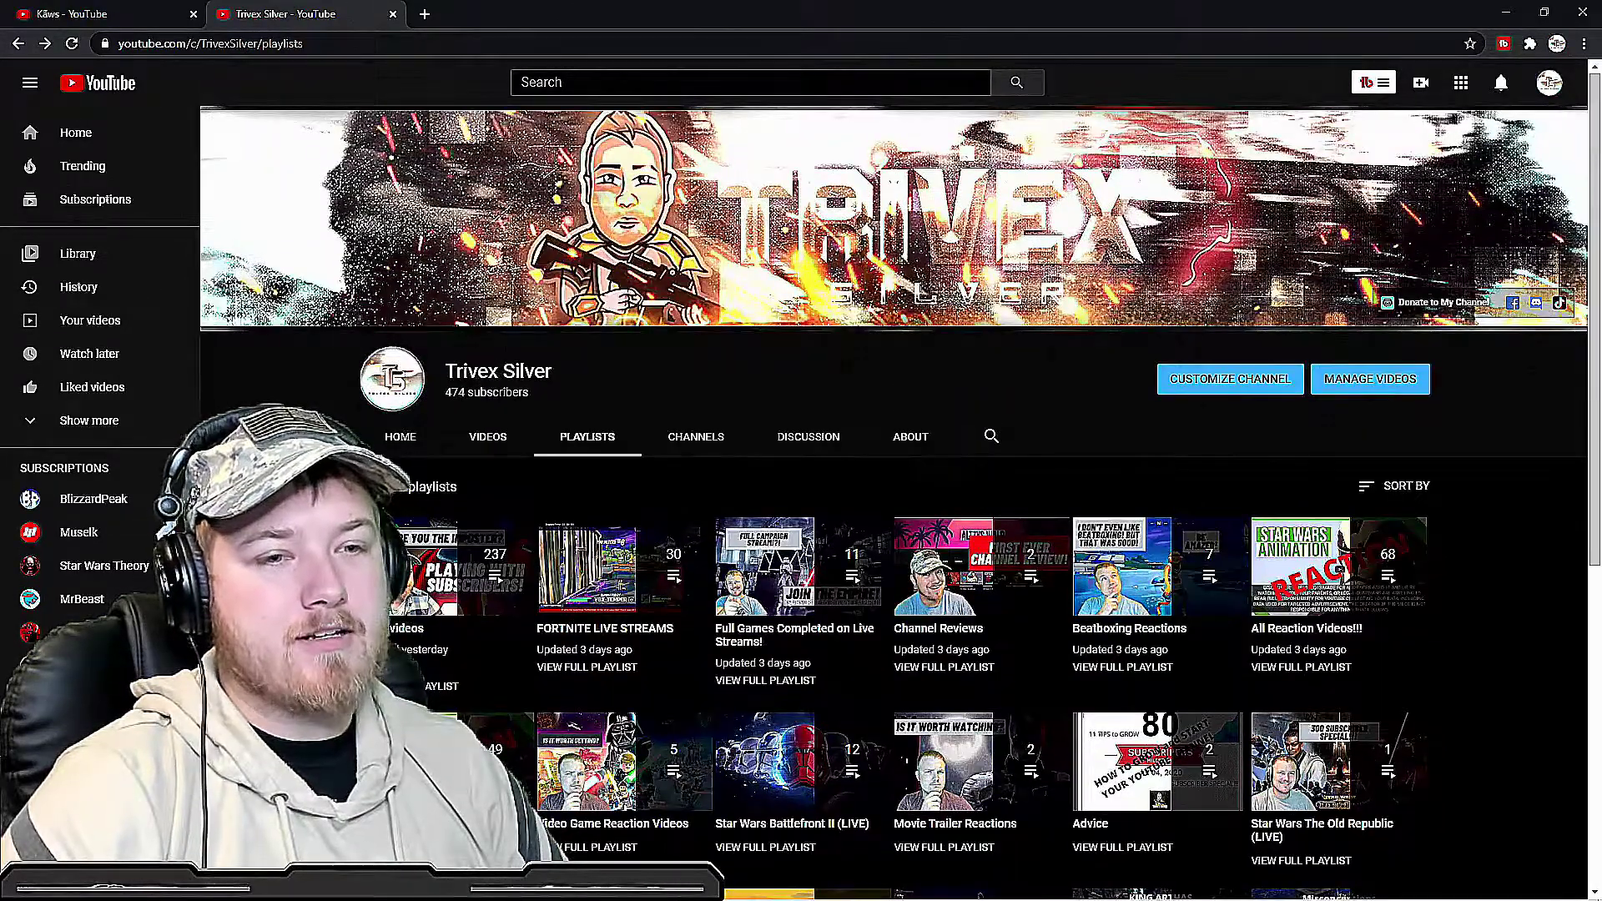
{"action": "scroll", "coordinate": [877, 501], "scroll_direction": "down", "scroll_amount": 3}
{"action": "scroll", "coordinate": [422, 444], "scroll_direction": "down", "scroll_amount": 1}
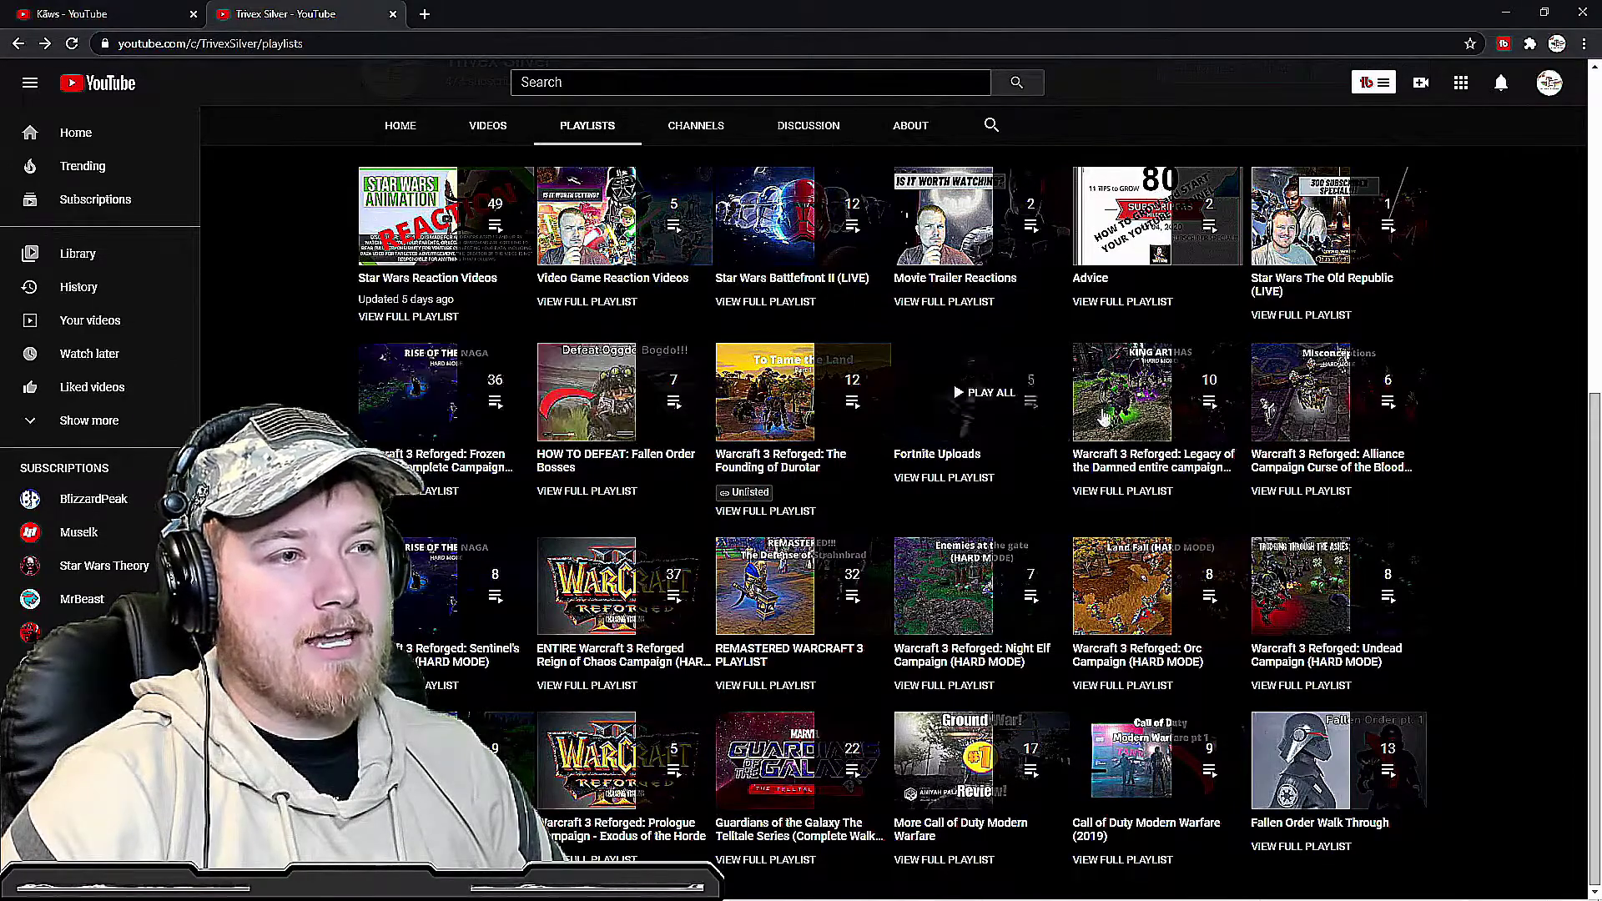
{"action": "scroll", "coordinate": [668, 792], "scroll_direction": "up", "scroll_amount": 3}
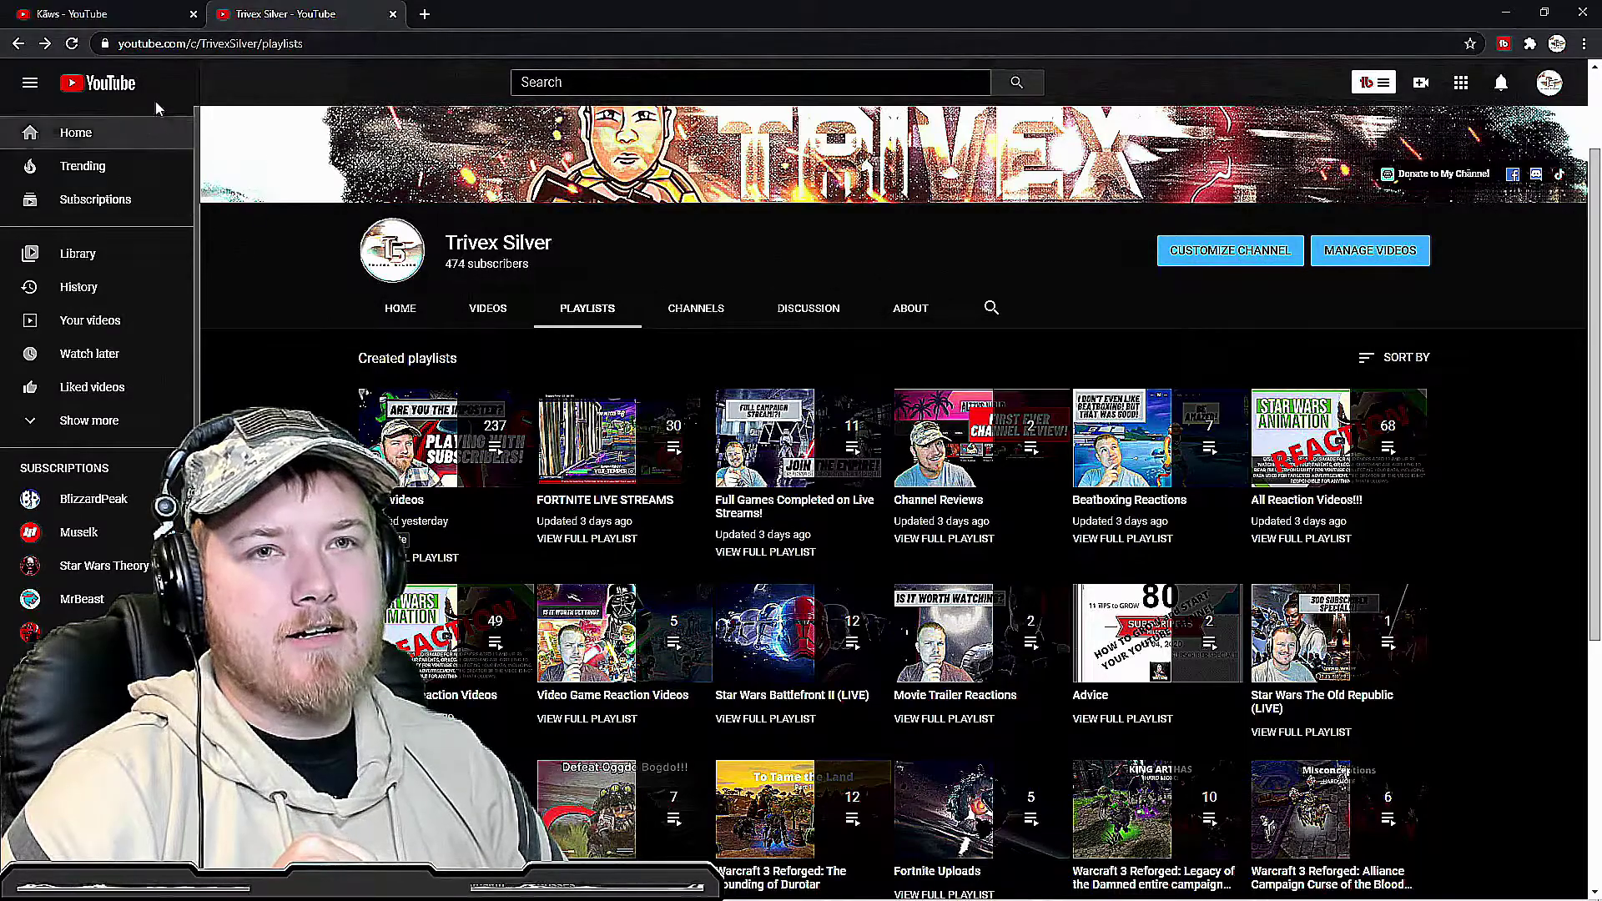
{"action": "left_click", "coordinate": [399, 309]}
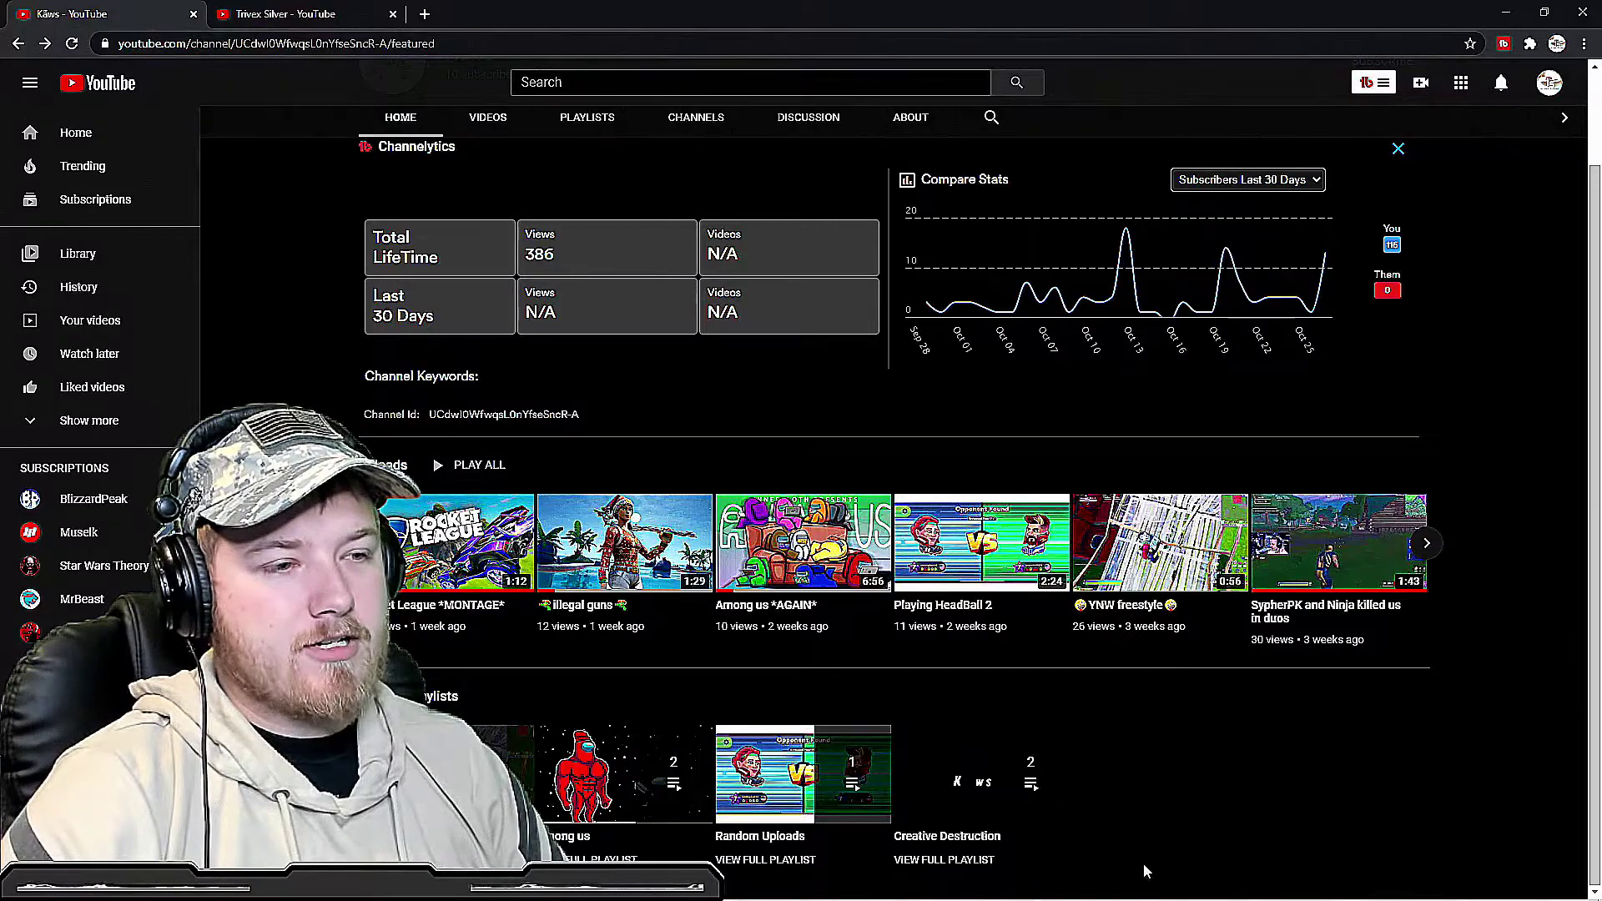
- Play Kãws's Creative Destruction playlist, then go back to the channel page with it in a miniplayer
{"action": "left_click", "coordinate": [1020, 784]}
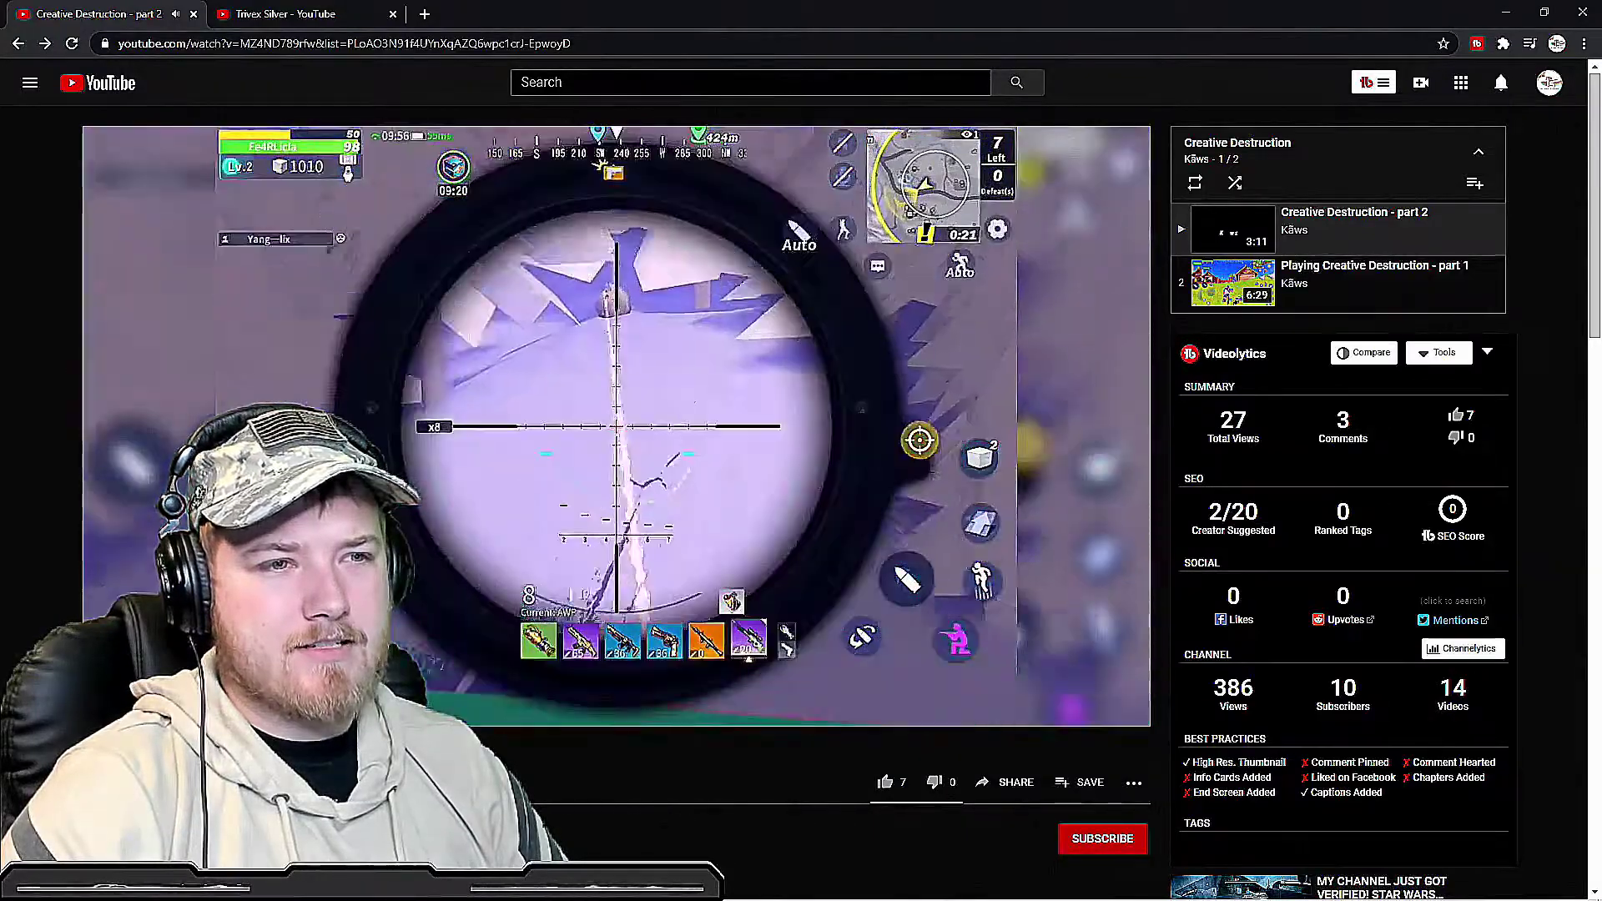
{"action": "scroll", "coordinate": [801, 501], "scroll_direction": "down", "scroll_amount": 1}
{"action": "scroll", "coordinate": [802, 501], "scroll_direction": "down", "scroll_amount": 1}
{"action": "scroll", "coordinate": [801, 501], "scroll_direction": "up", "scroll_amount": 2}
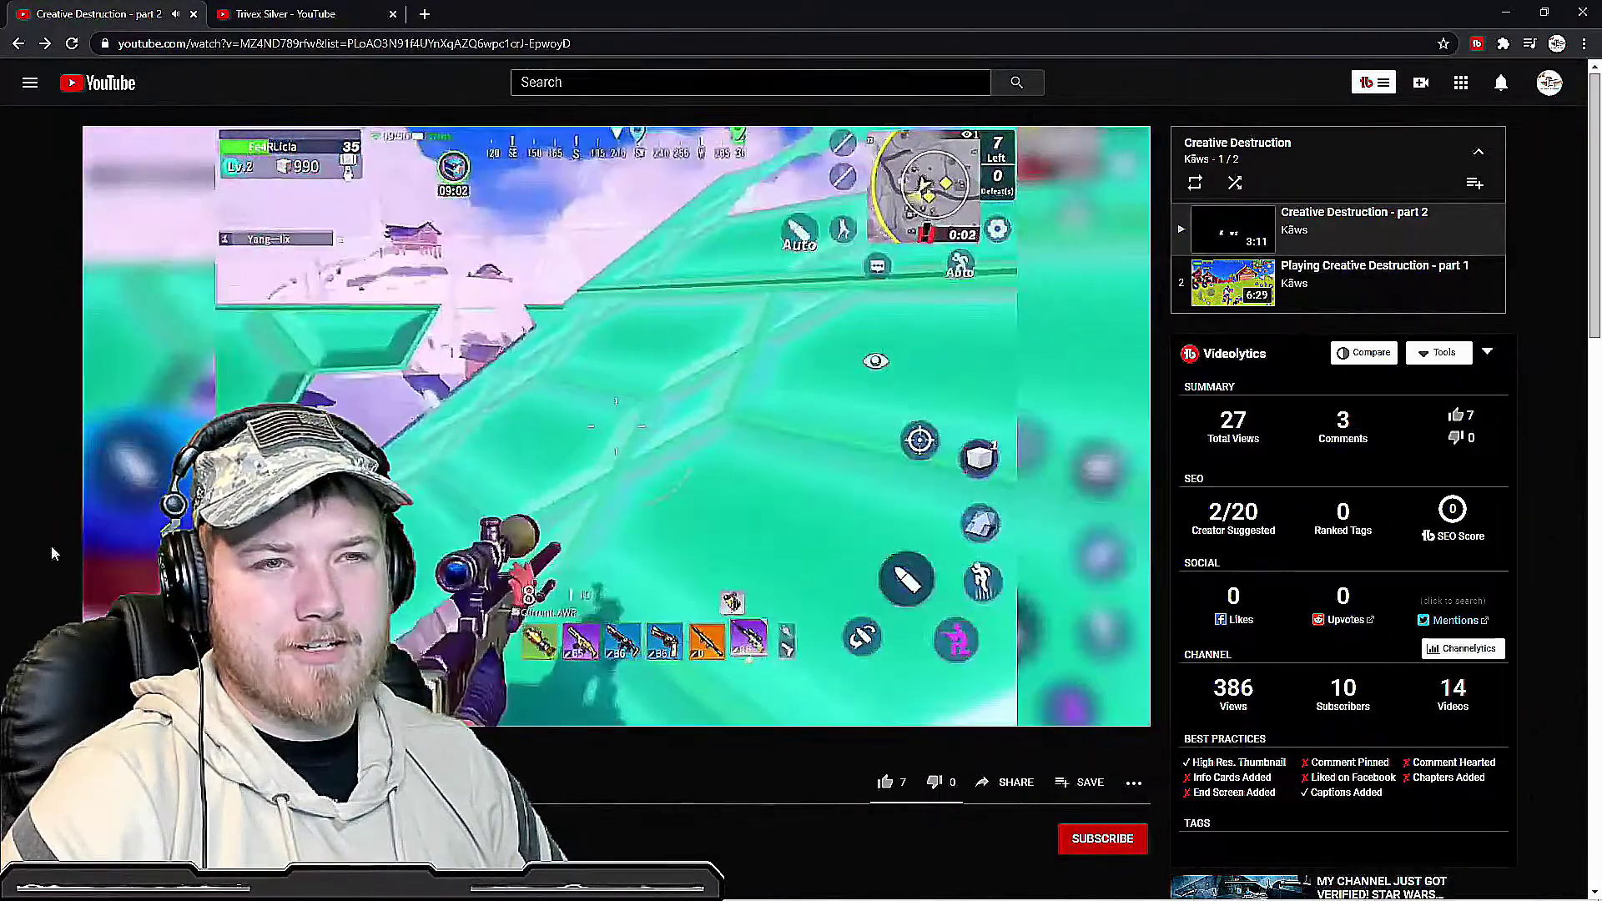
{"action": "left_click", "coordinate": [19, 44]}
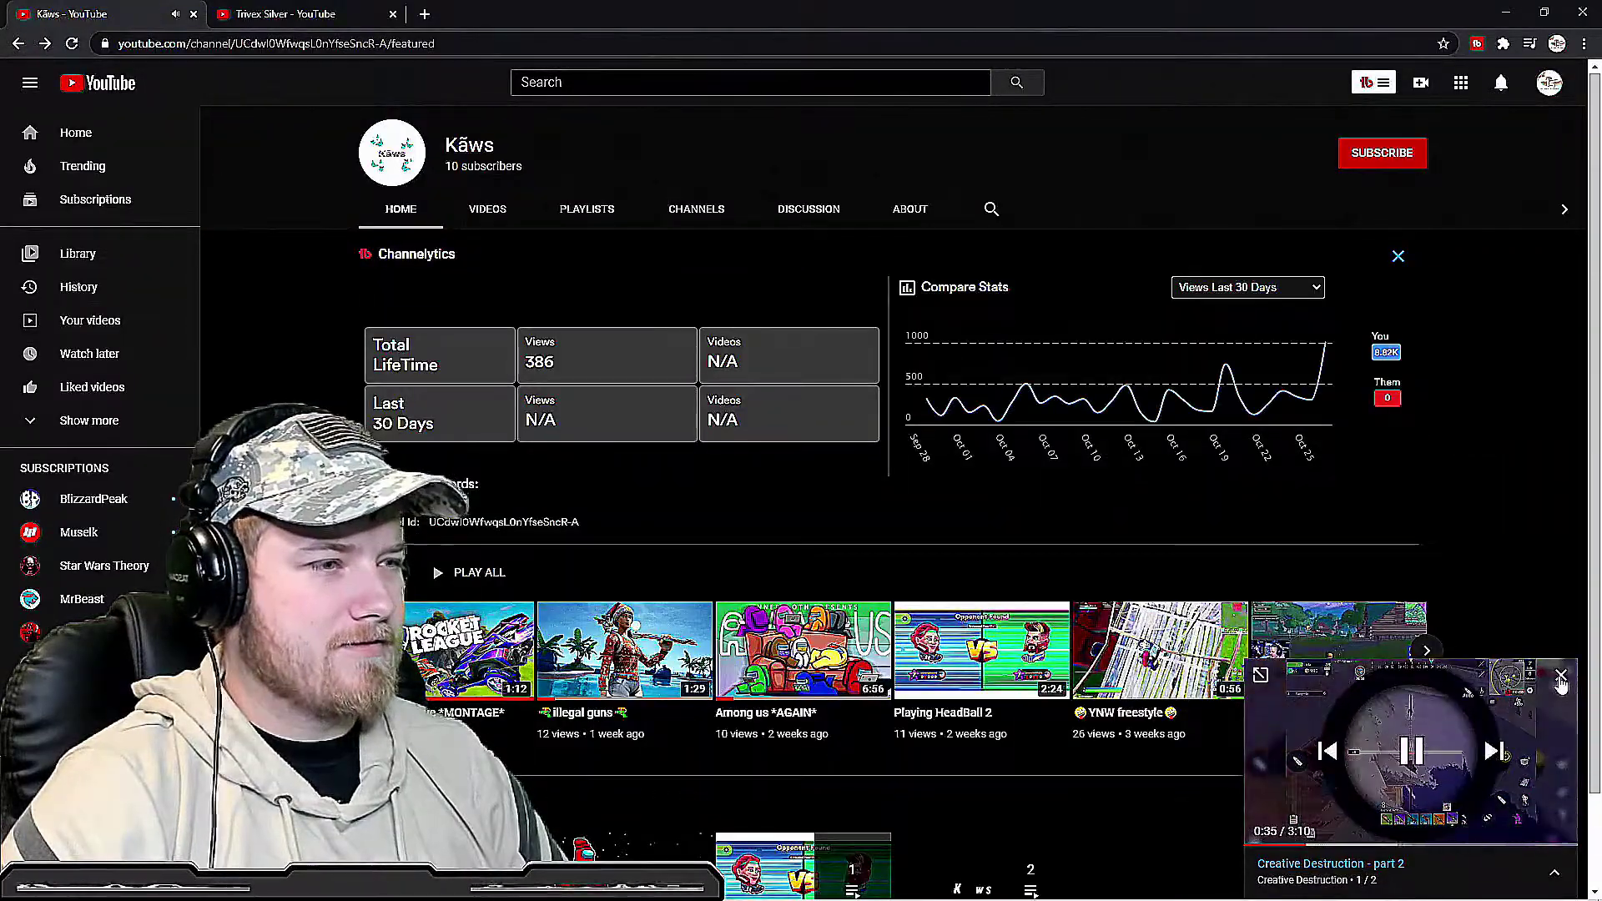
- Close the miniplayer and view Kãws's About page (joined Dec 24, 2013, 386 views)
{"action": "left_click", "coordinate": [1561, 677]}
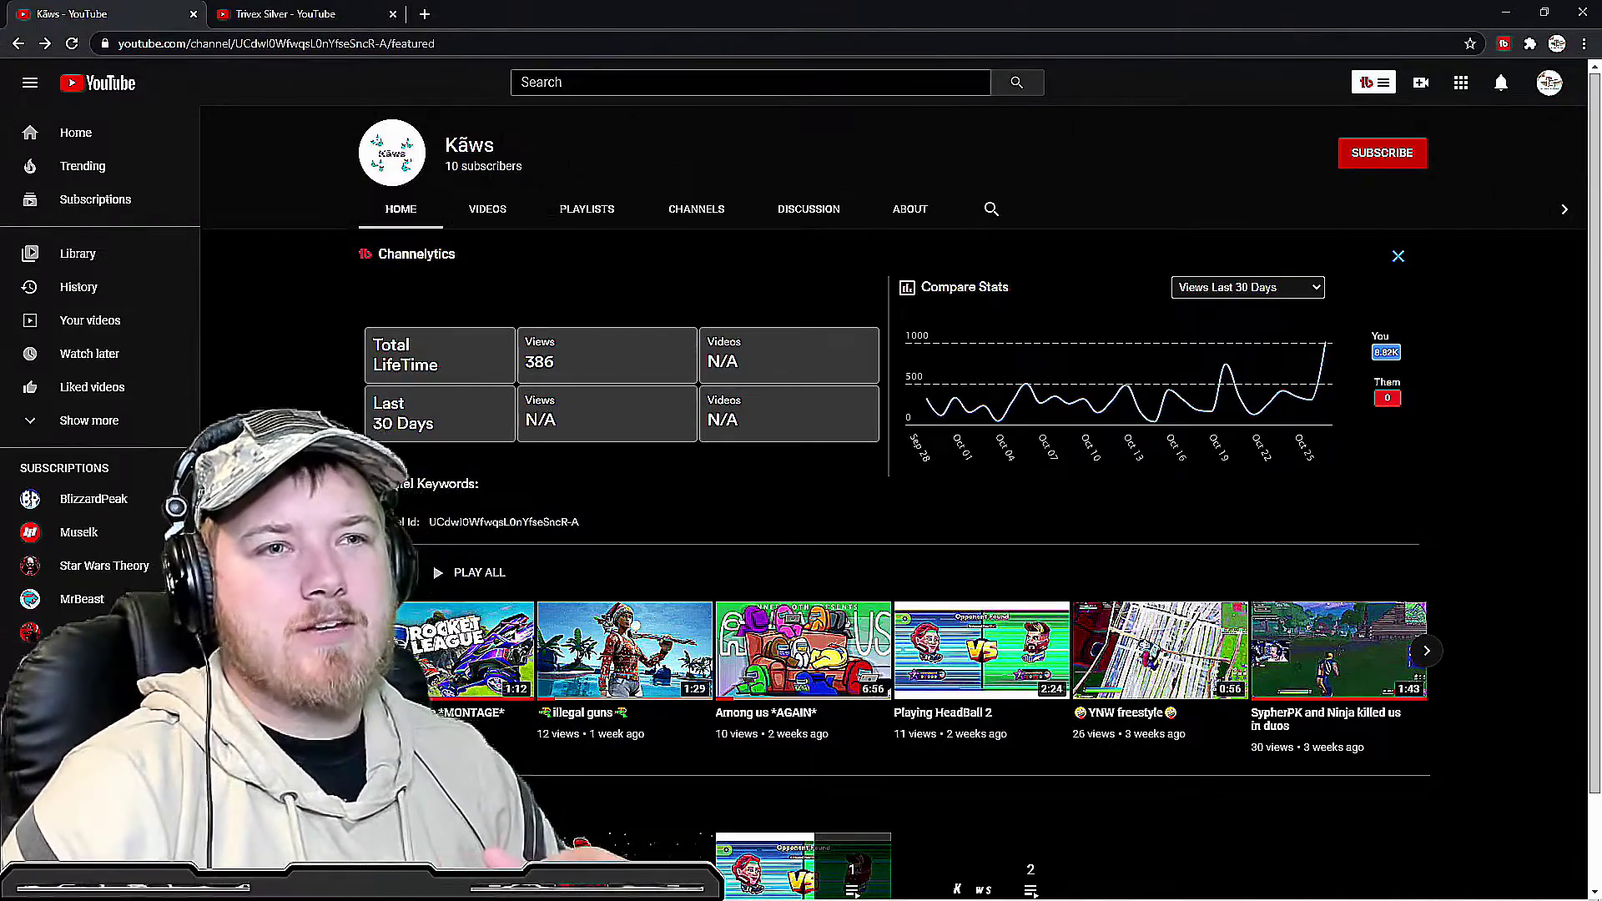
{"action": "left_click", "coordinate": [911, 210]}
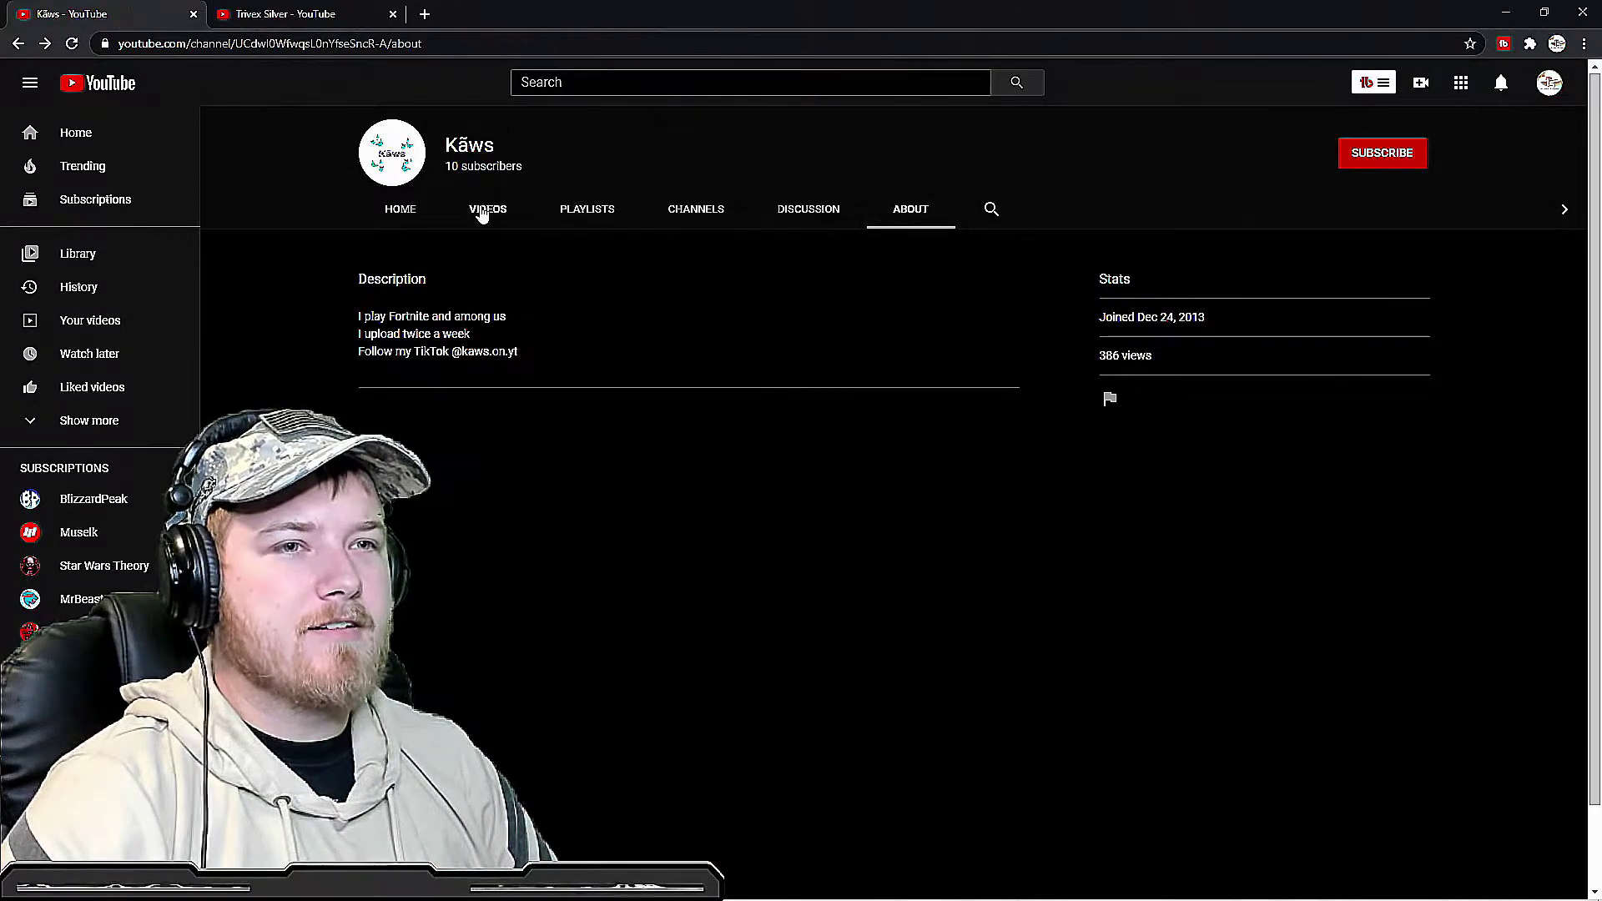
- From Kãws's Home tab, preview the Rocket League montage and illegal guns video intros
{"action": "left_click", "coordinate": [406, 216]}
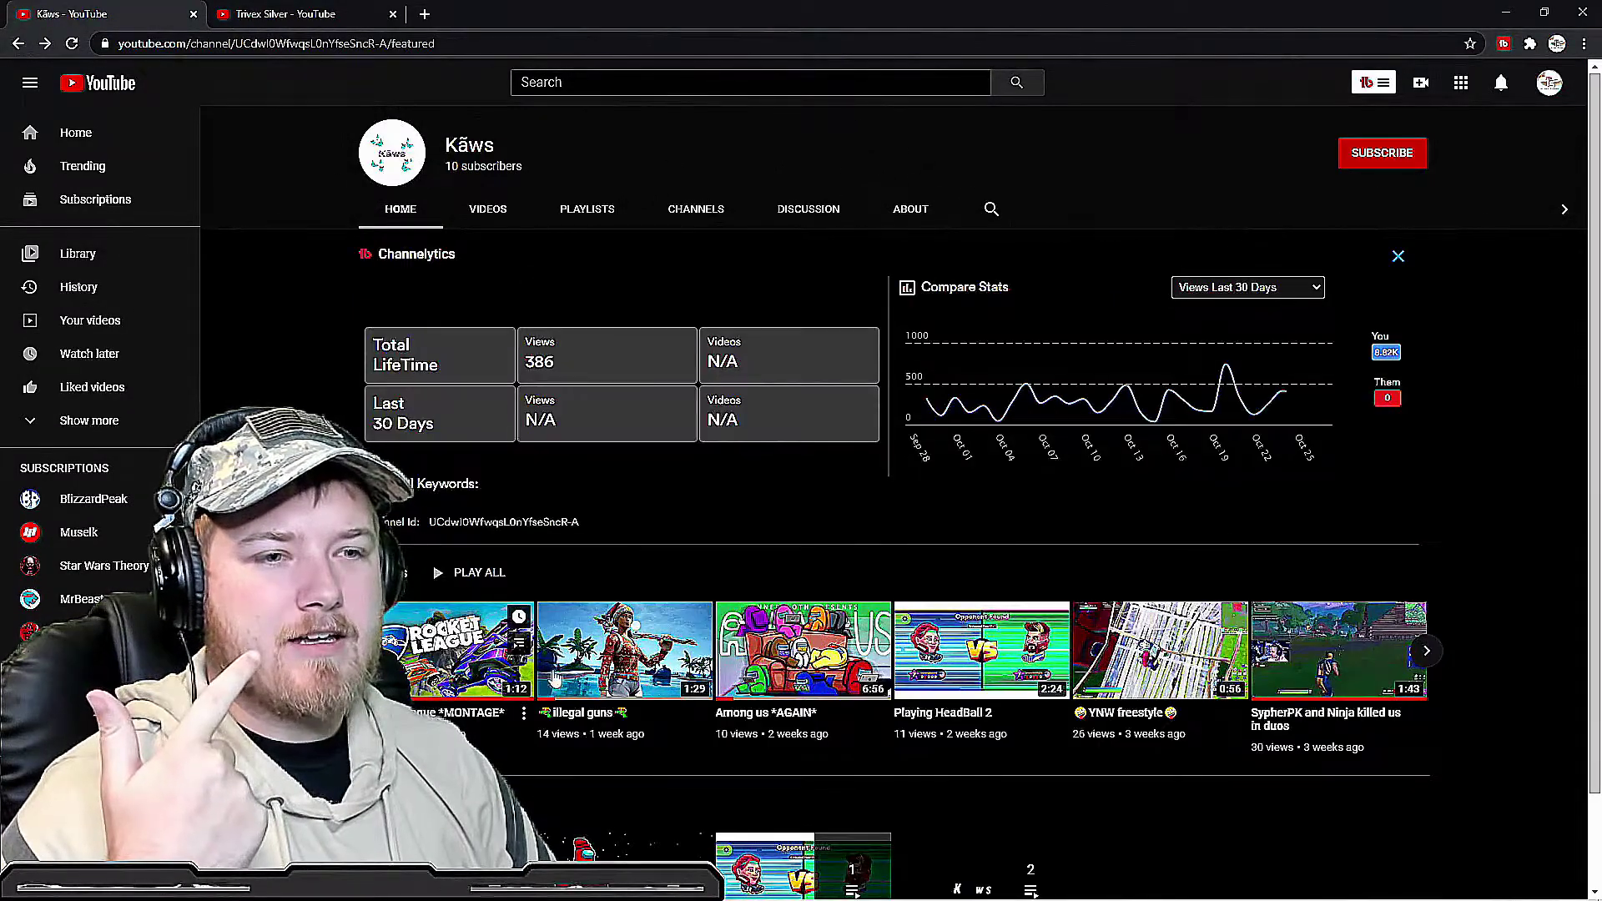
{"action": "left_click", "coordinate": [977, 864]}
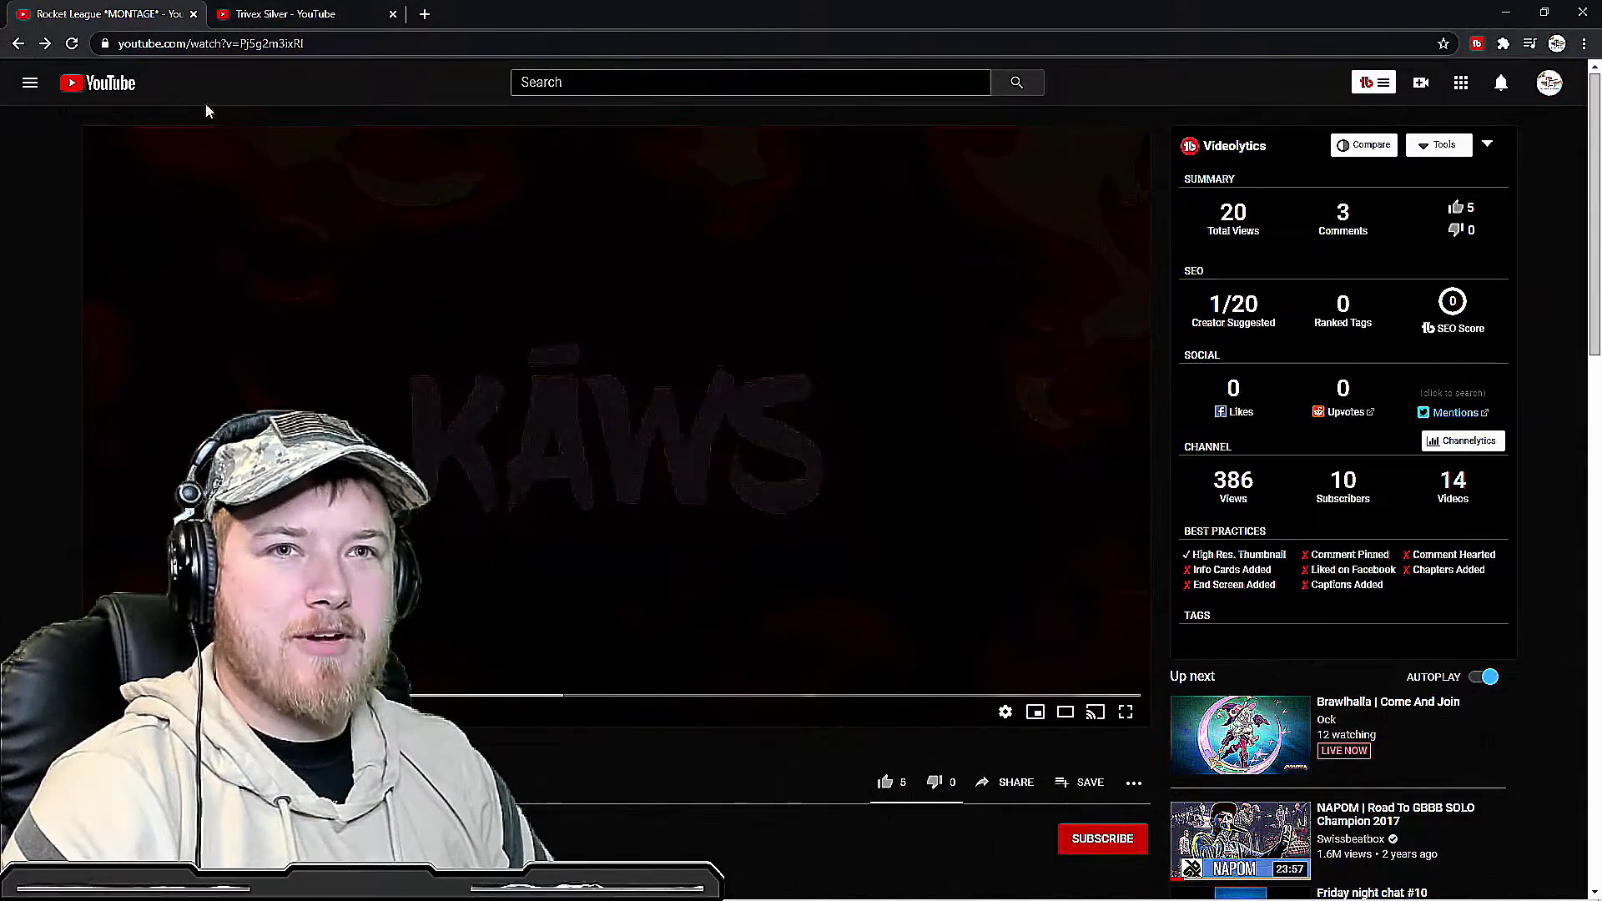
{"action": "left_click", "coordinate": [16, 43]}
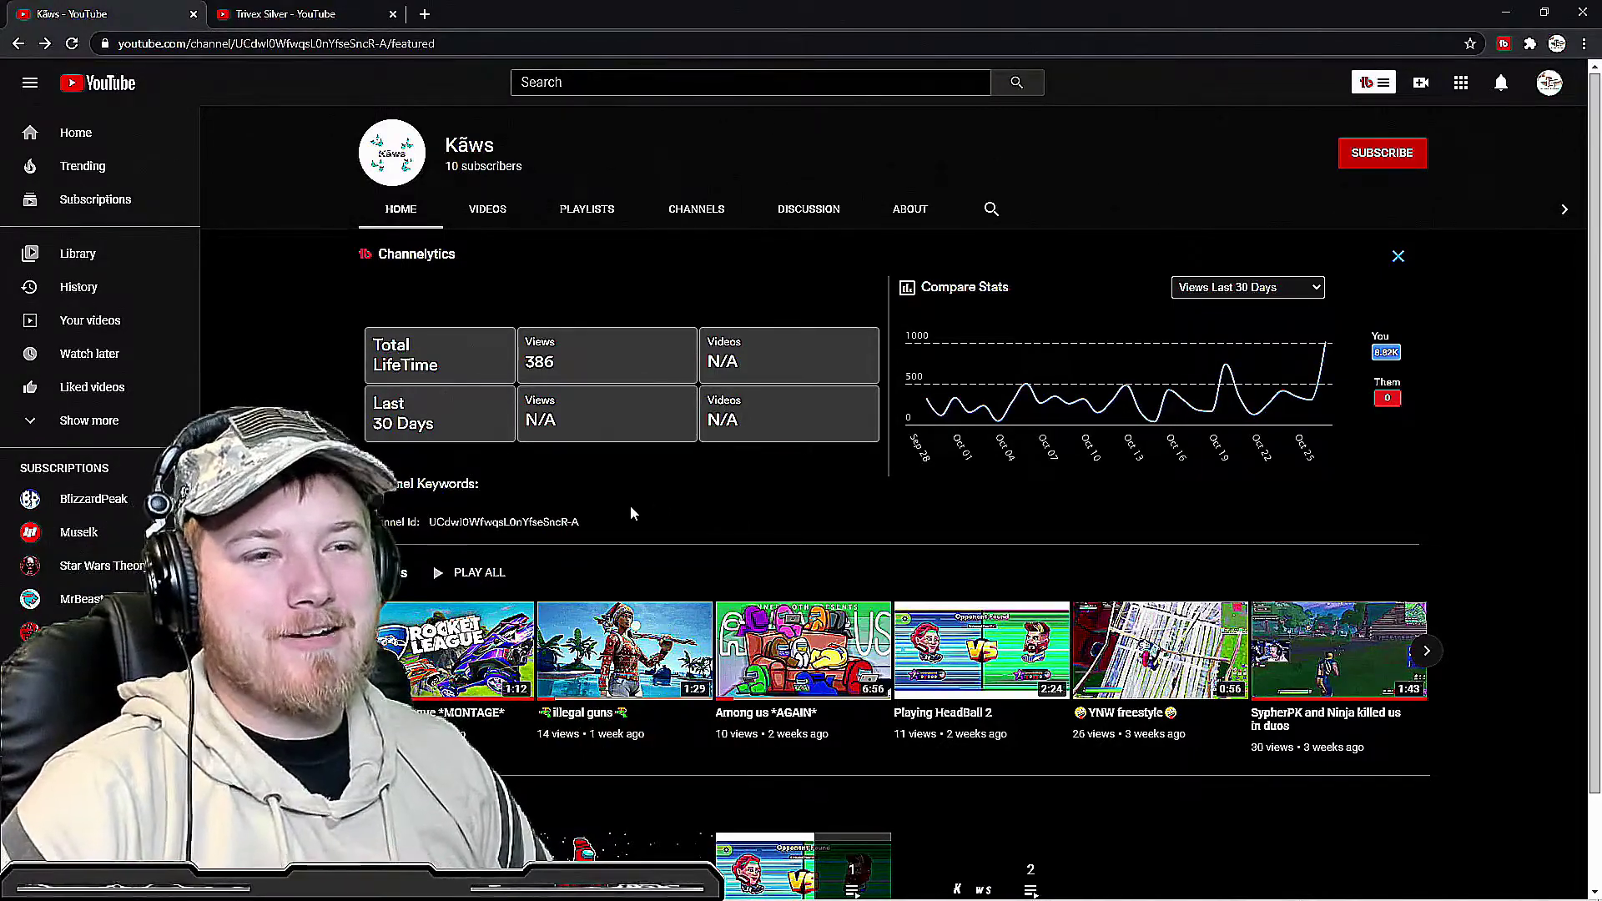
{"action": "mouse_move", "coordinate": [624, 648]}
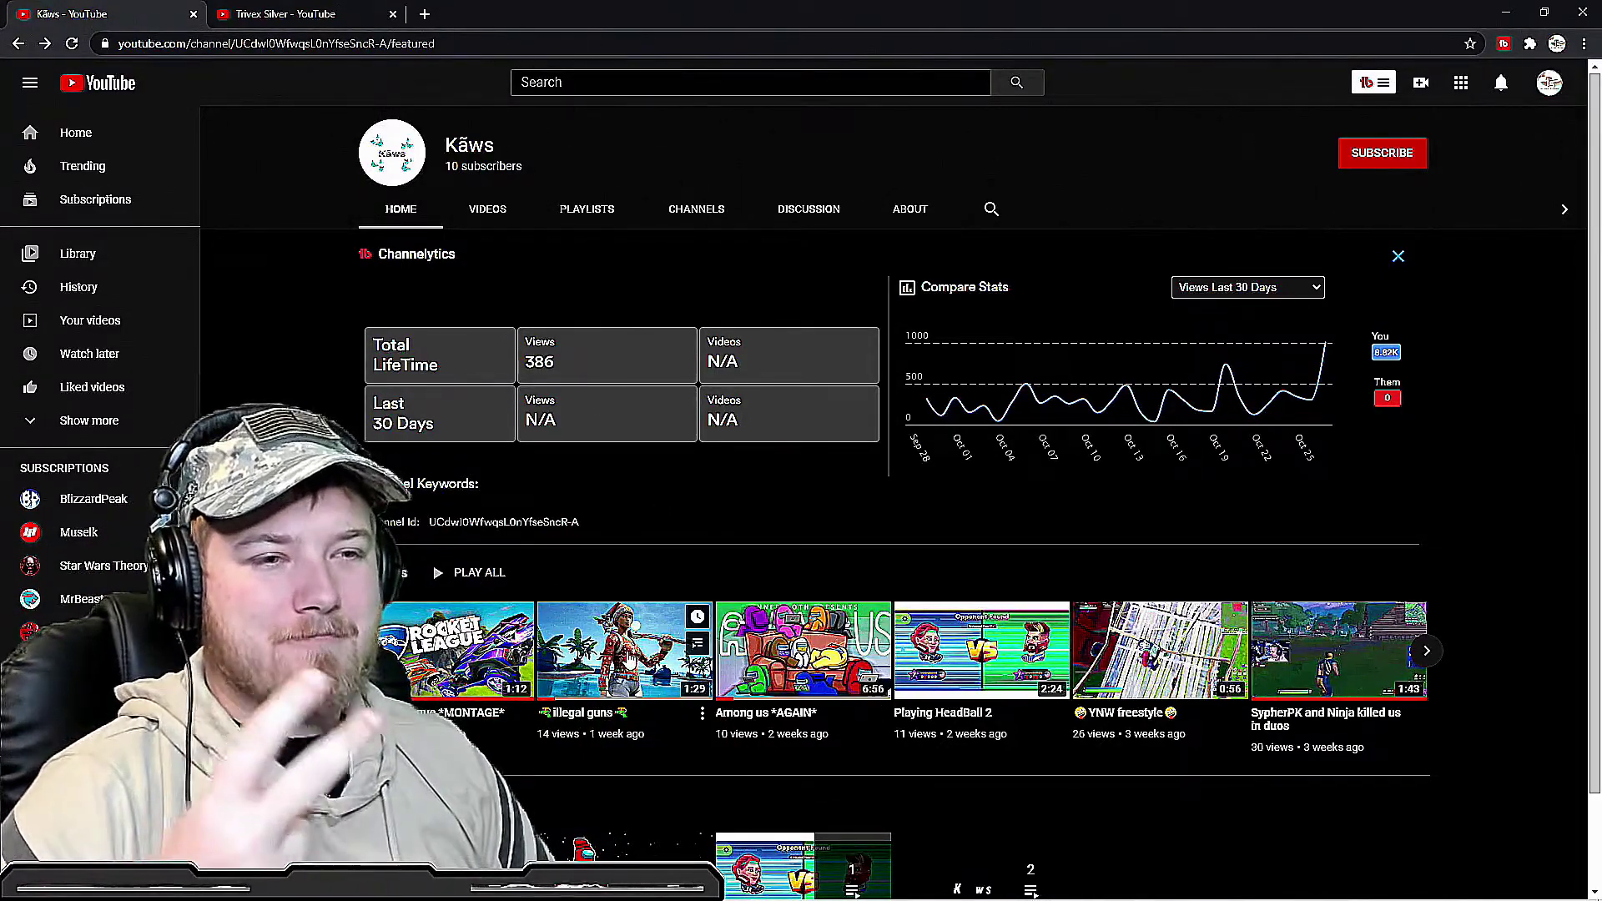
{"action": "left_click", "coordinate": [623, 649]}
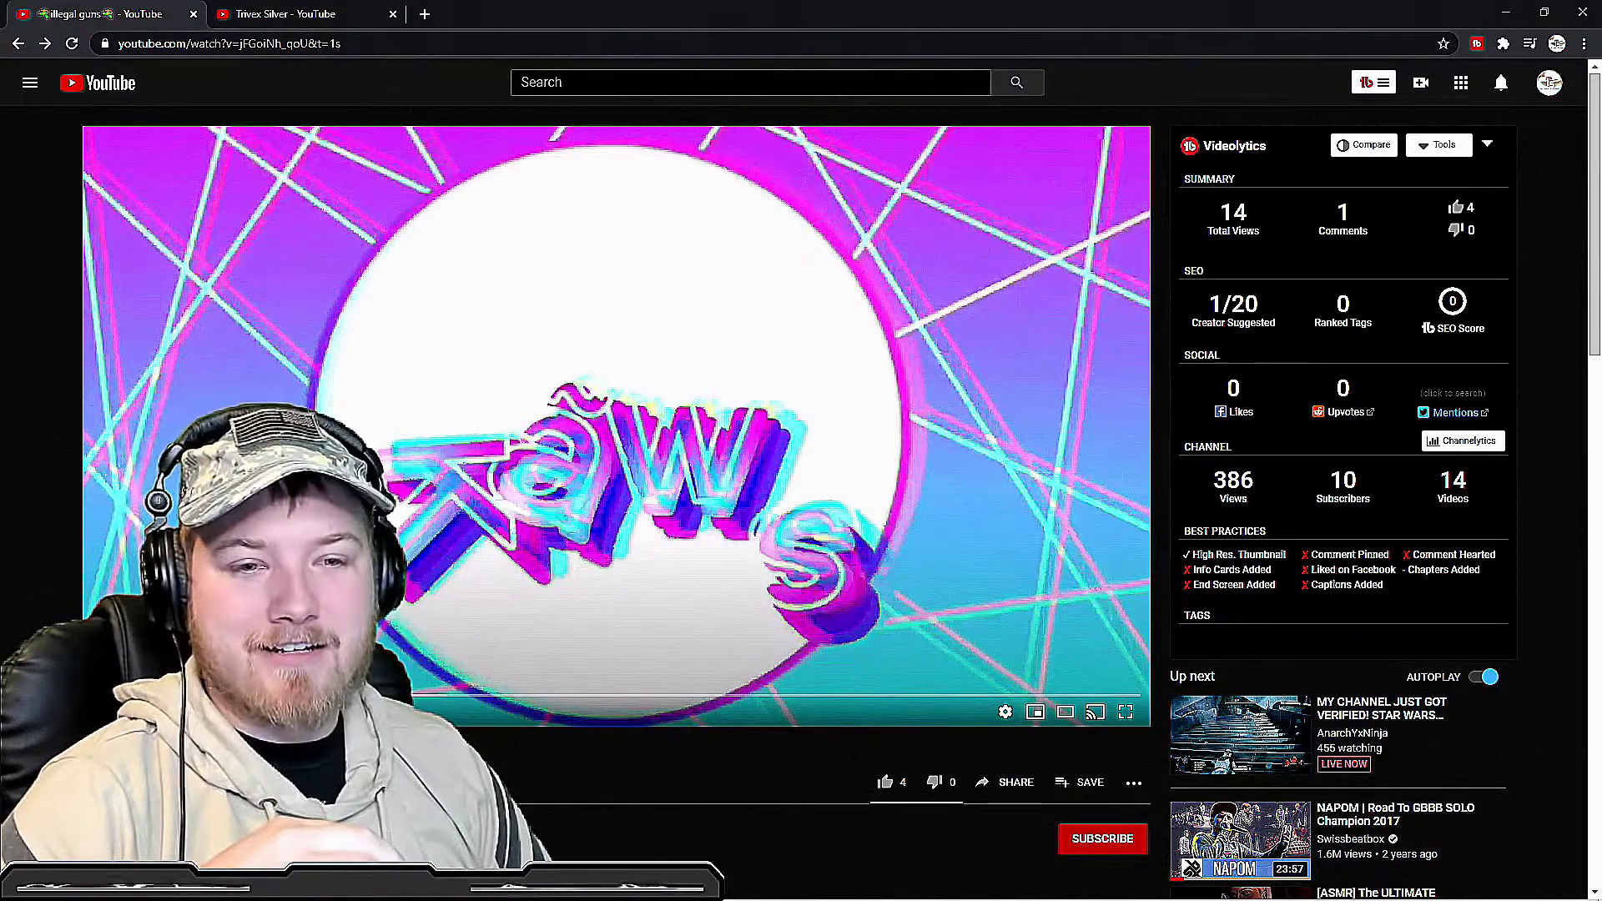
{"action": "left_click", "coordinate": [18, 43]}
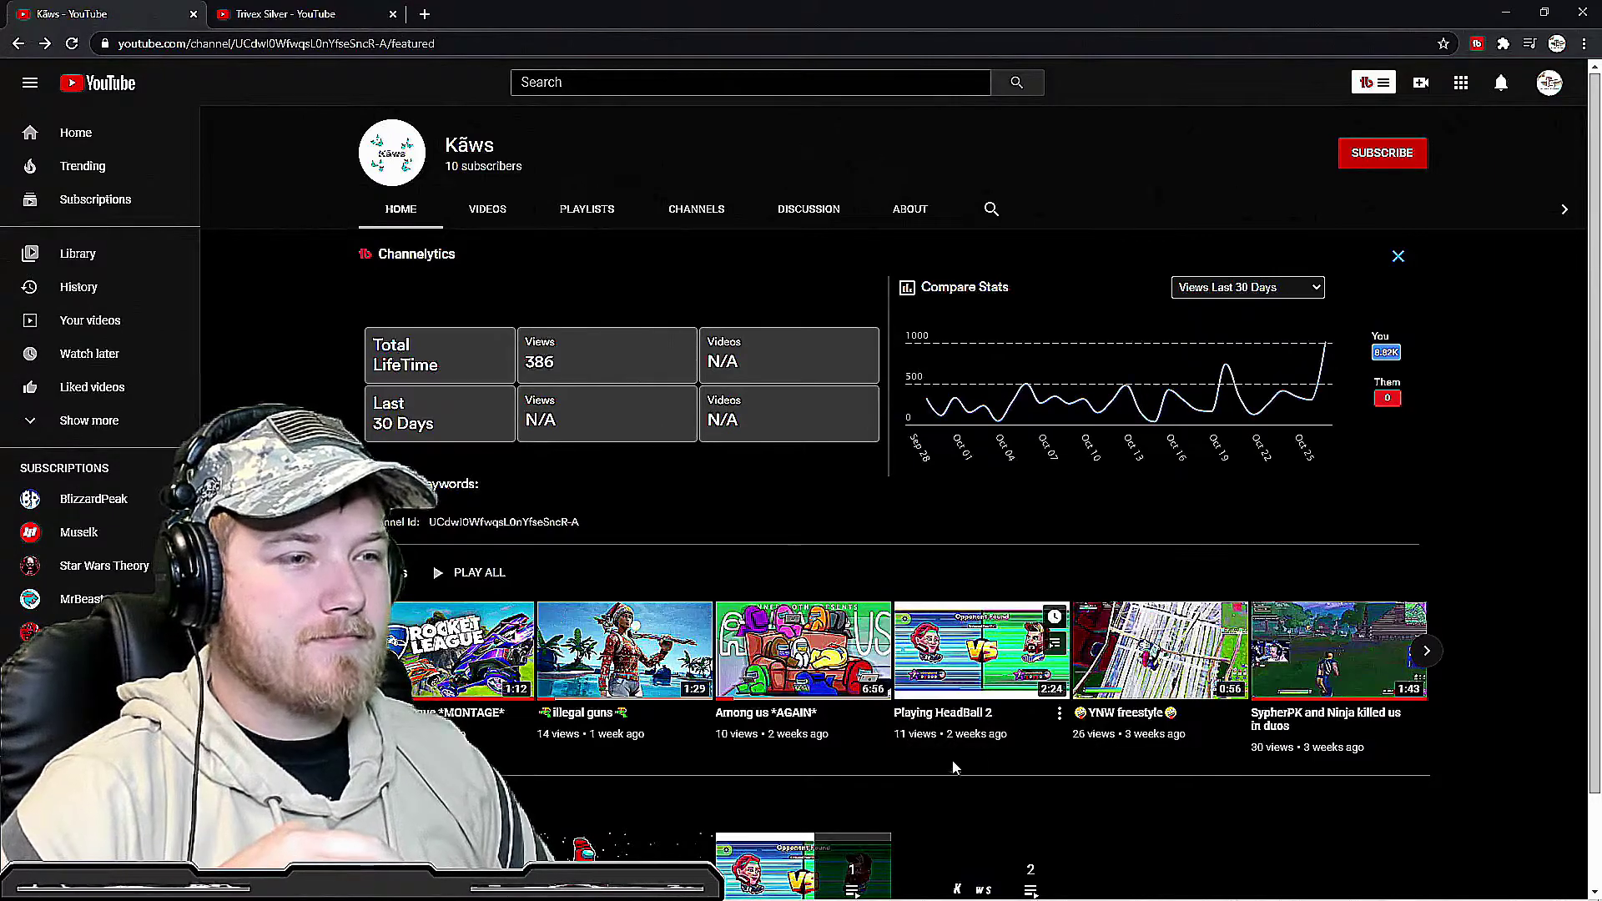
{"action": "scroll", "coordinate": [945, 771], "scroll_direction": "down", "scroll_amount": 1}
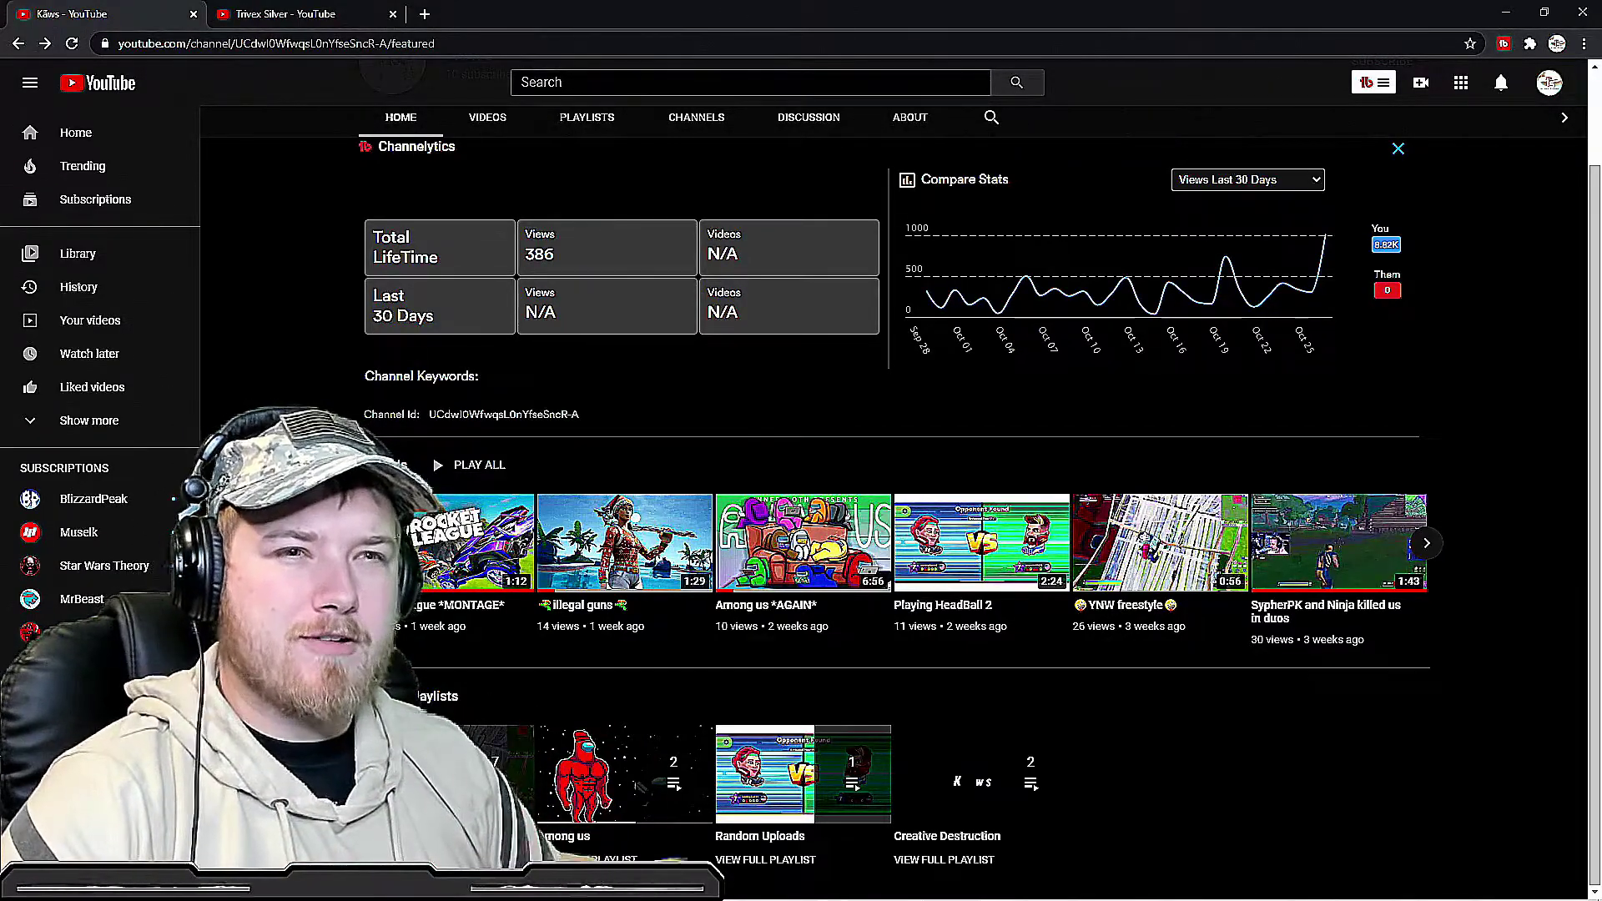
{"action": "scroll", "coordinate": [915, 483], "scroll_direction": "up", "scroll_amount": 1}
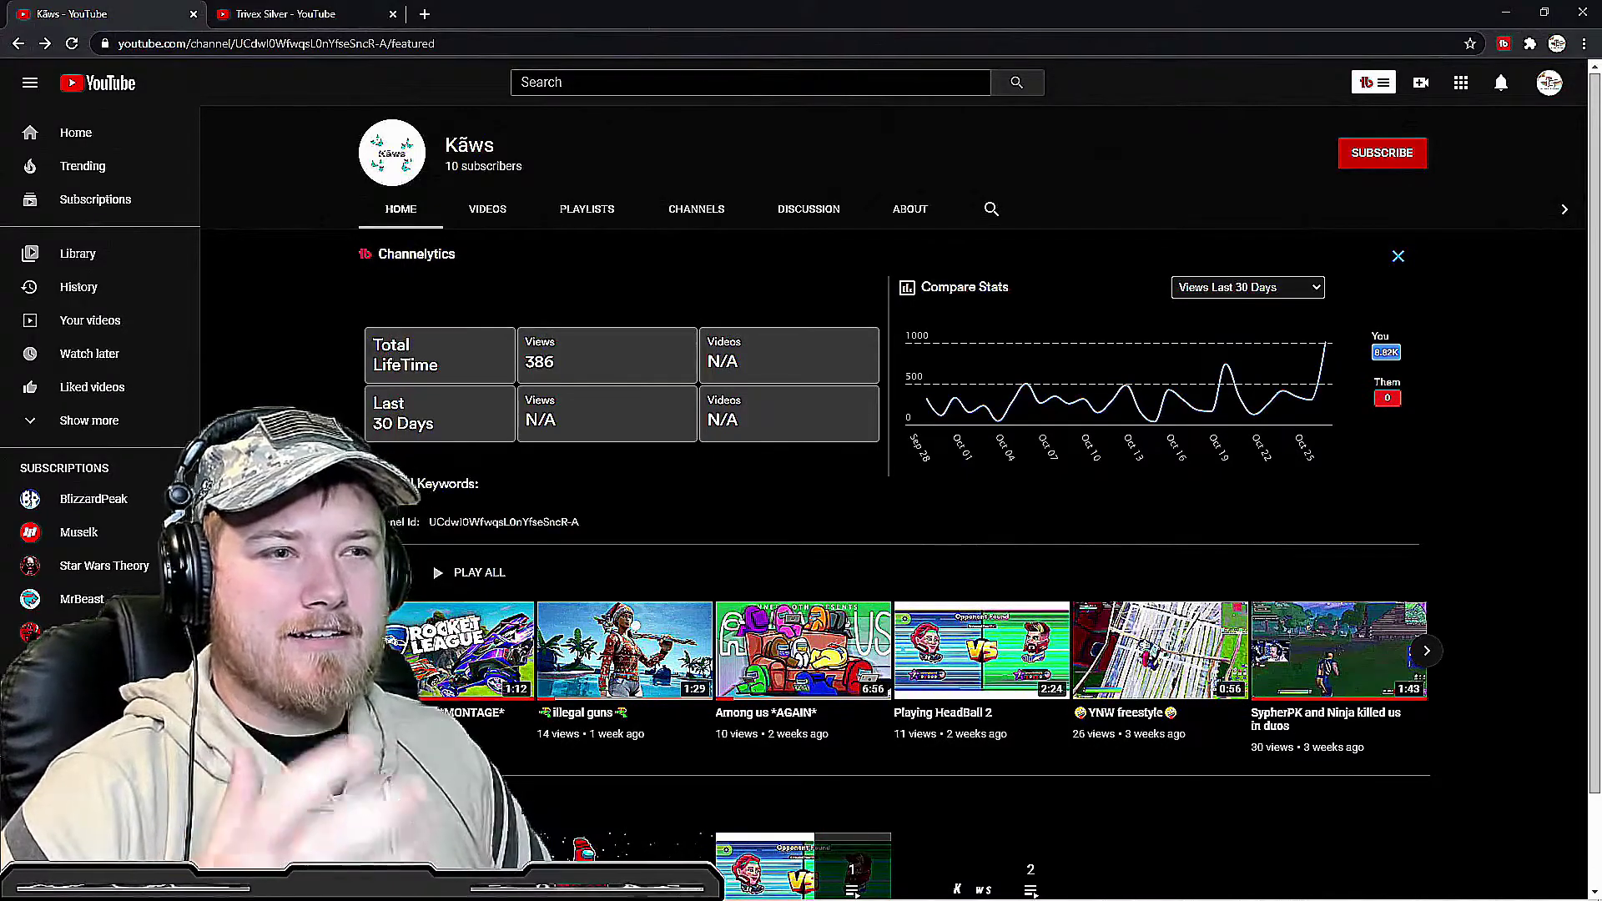
{"action": "scroll", "coordinate": [913, 483], "scroll_direction": "down", "scroll_amount": 1}
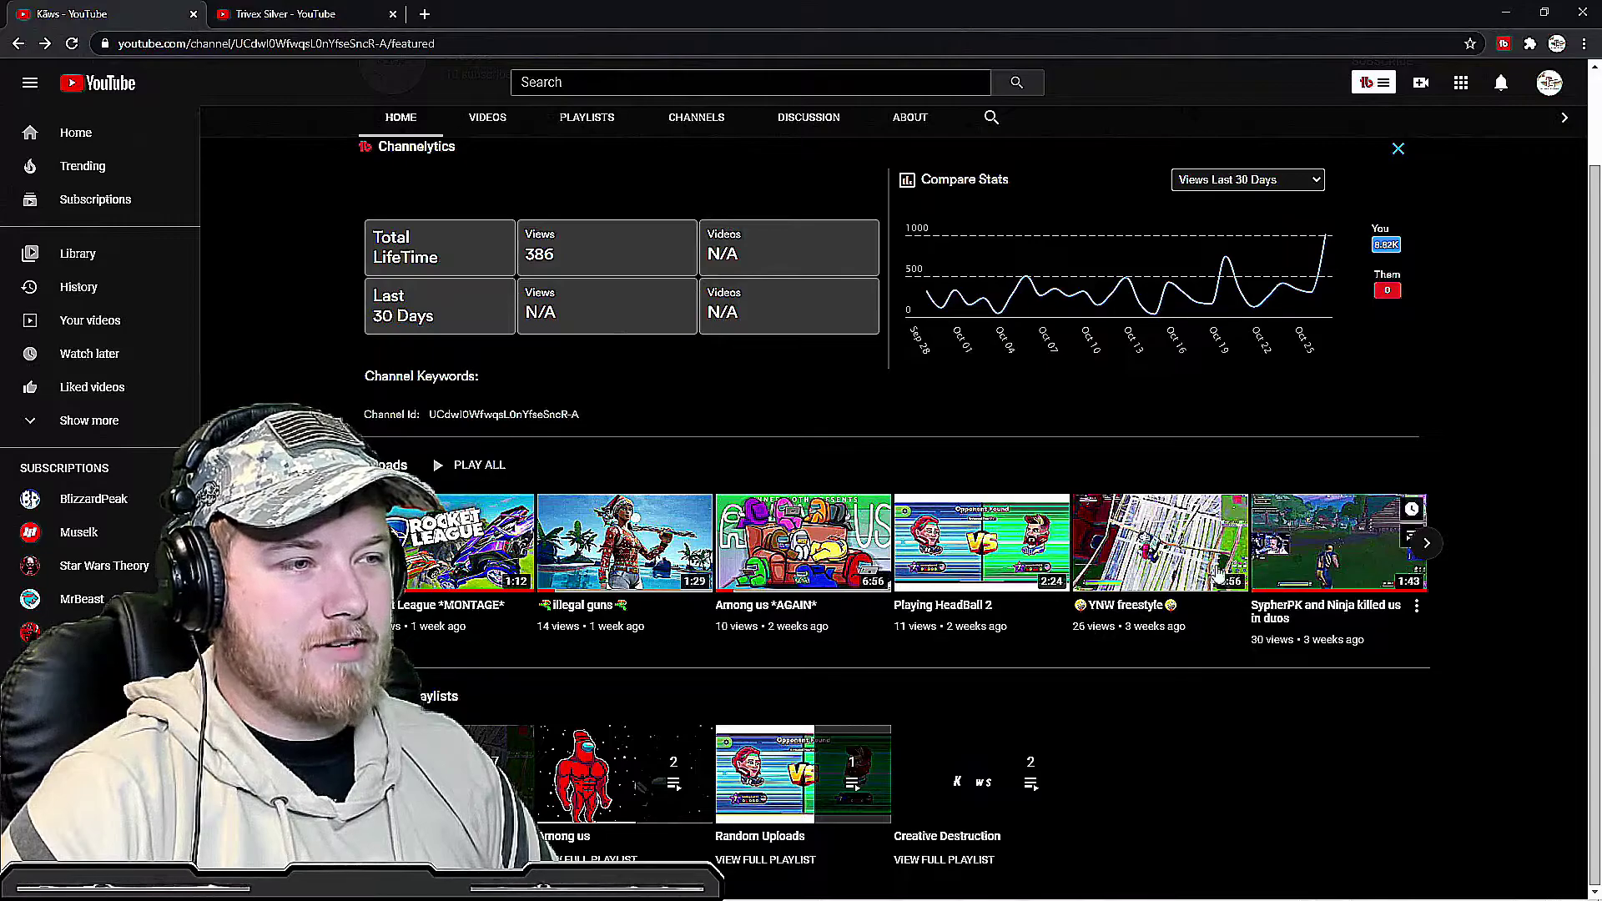
{"action": "mouse_move", "coordinate": [981, 650]}
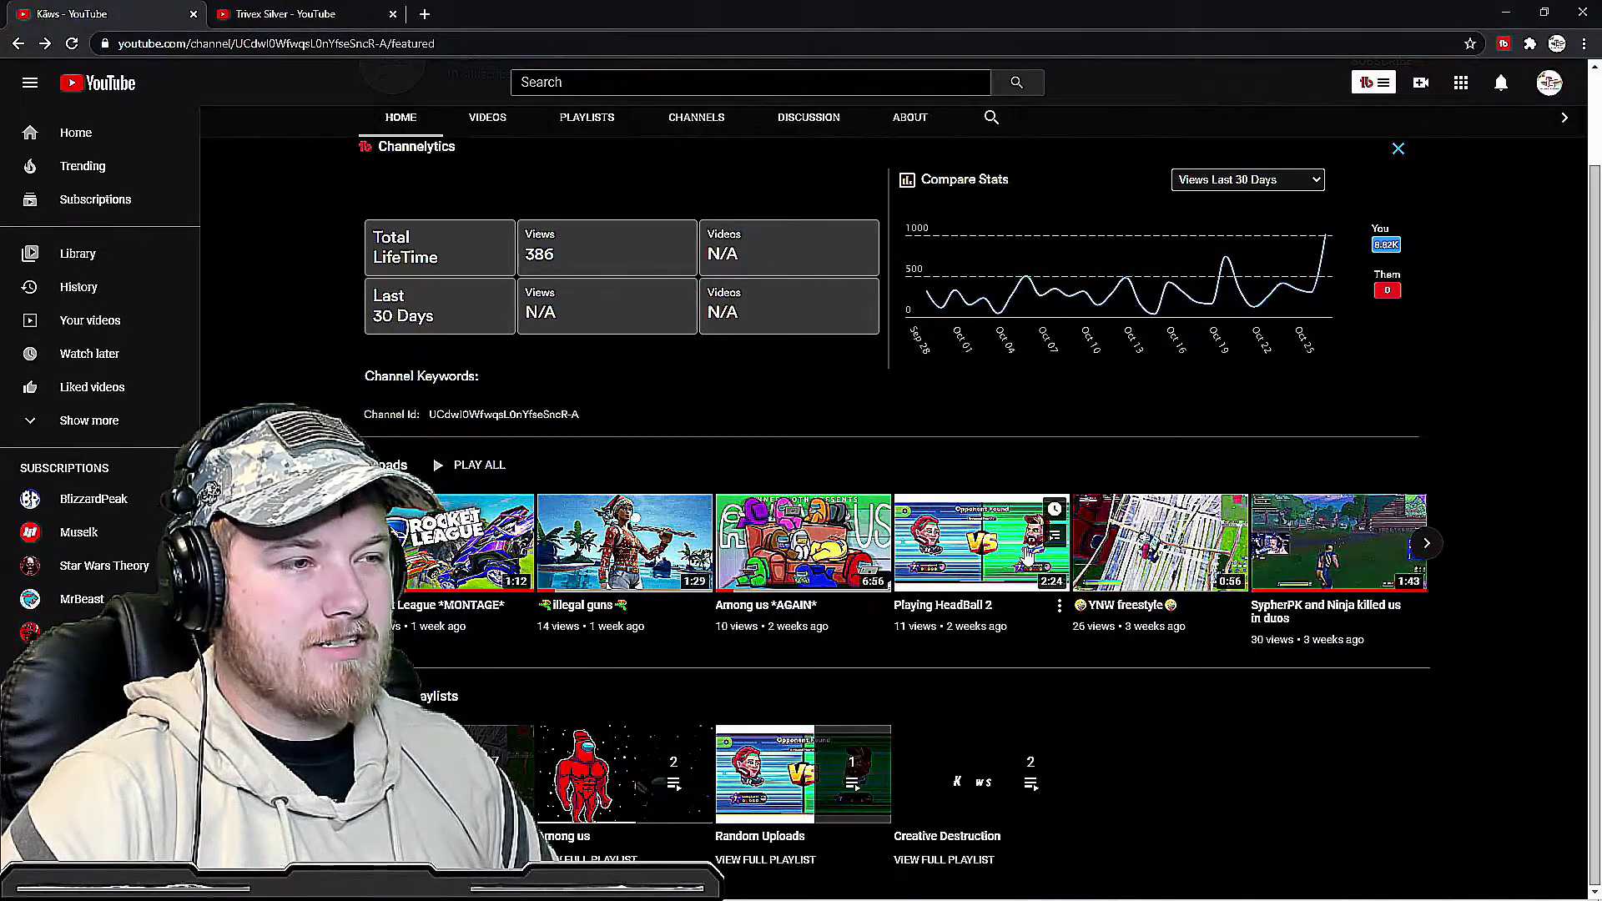
{"action": "left_click", "coordinate": [1427, 542]}
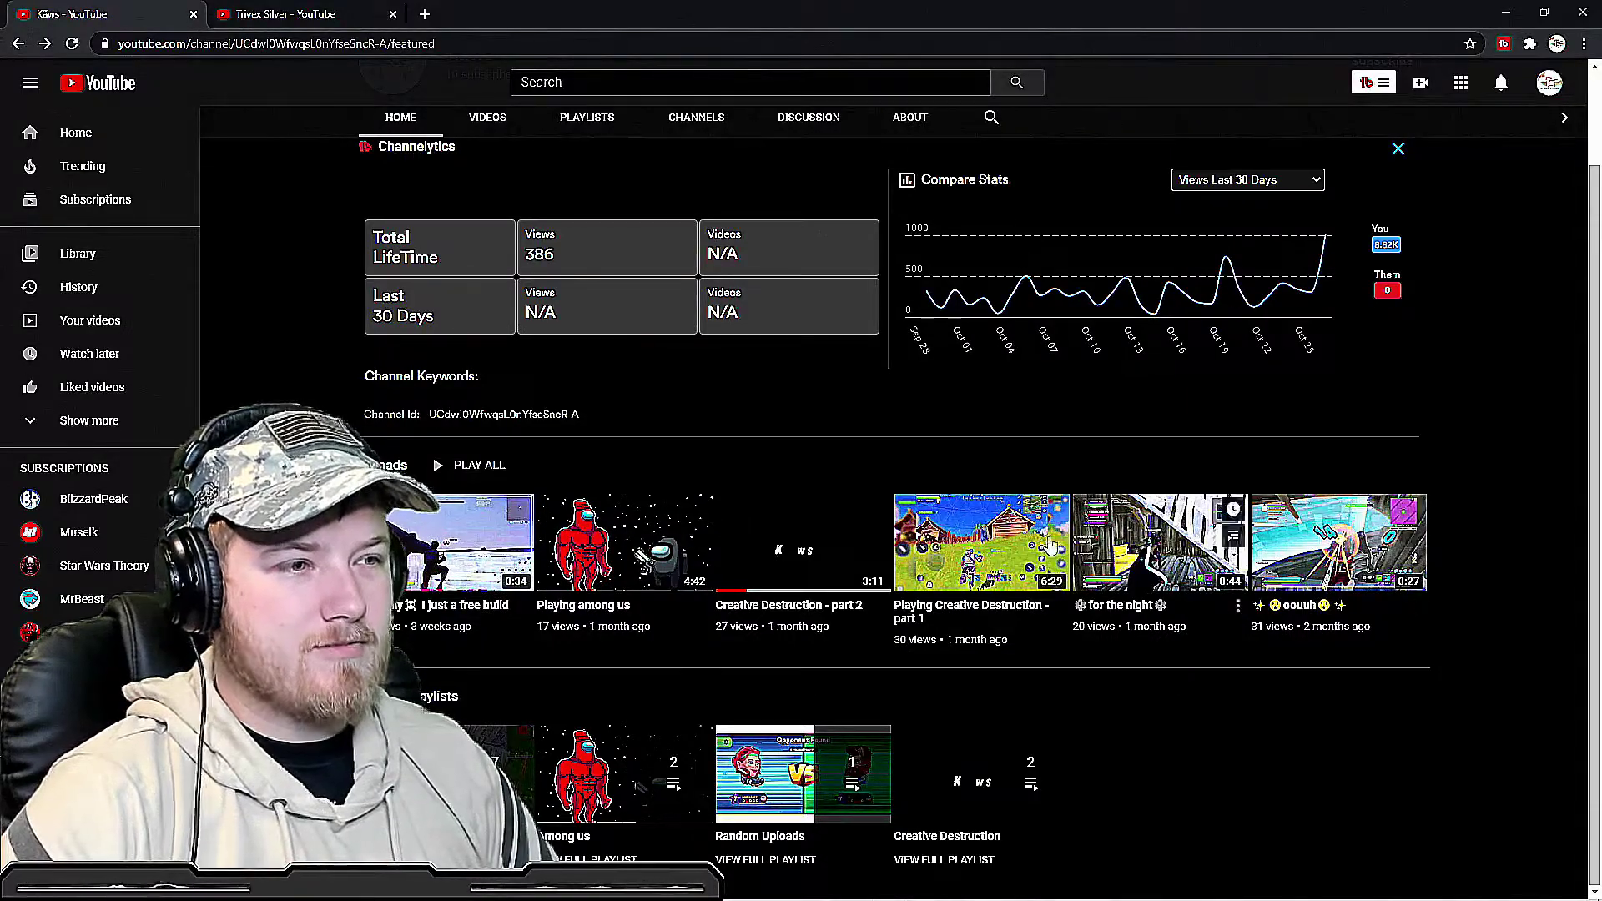
{"action": "left_click", "coordinate": [365, 543]}
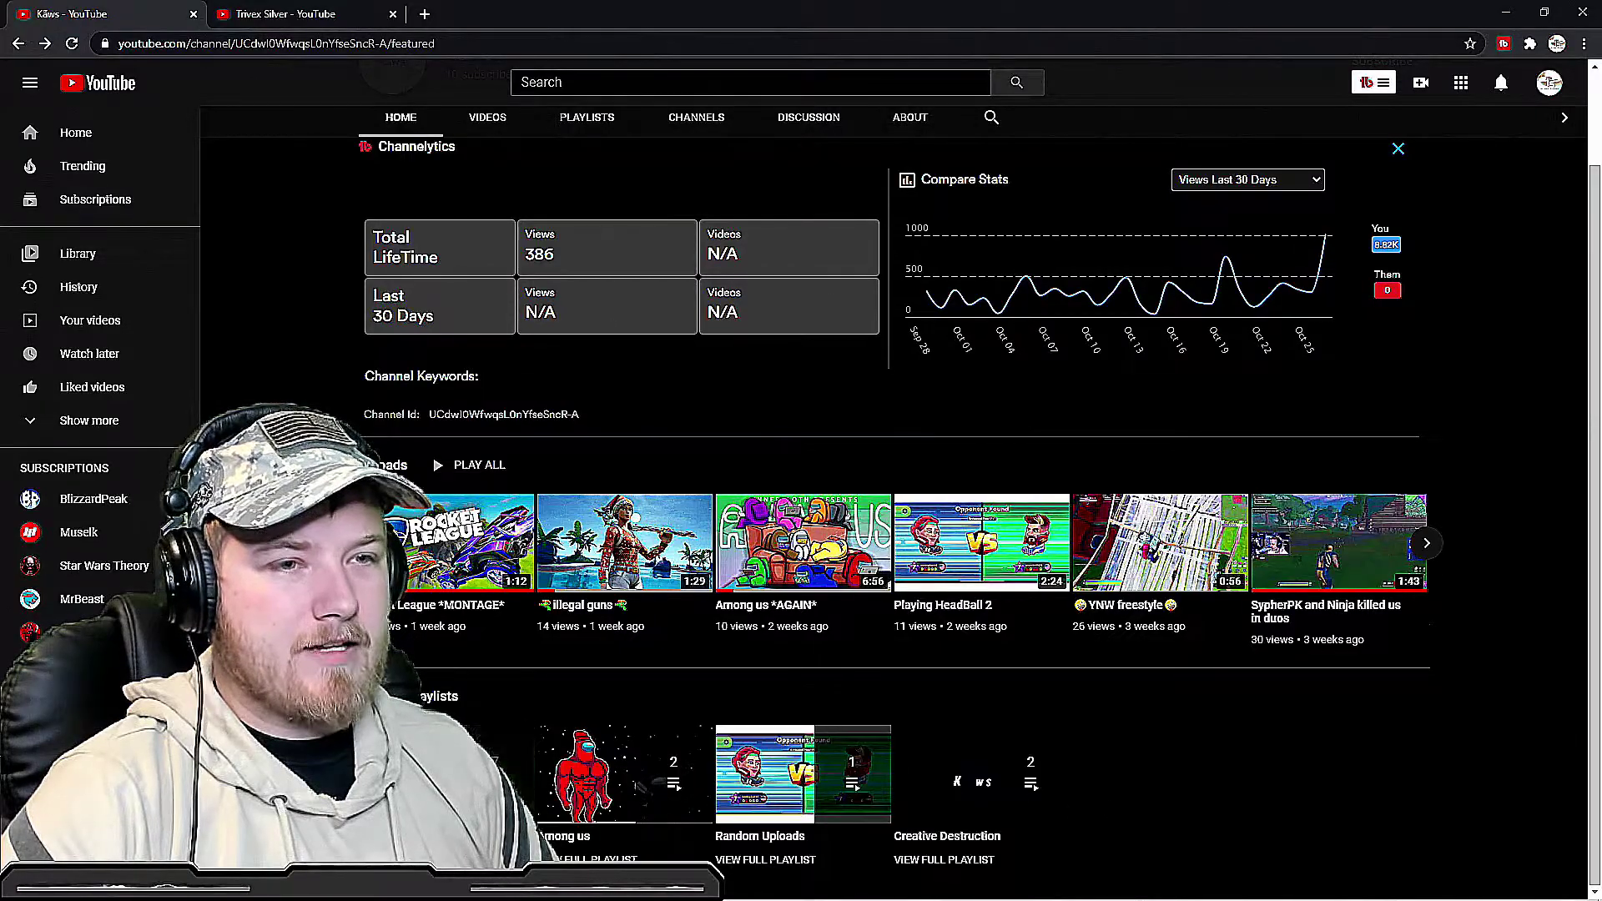
{"action": "scroll", "coordinate": [876, 501], "scroll_direction": "up", "scroll_amount": 1}
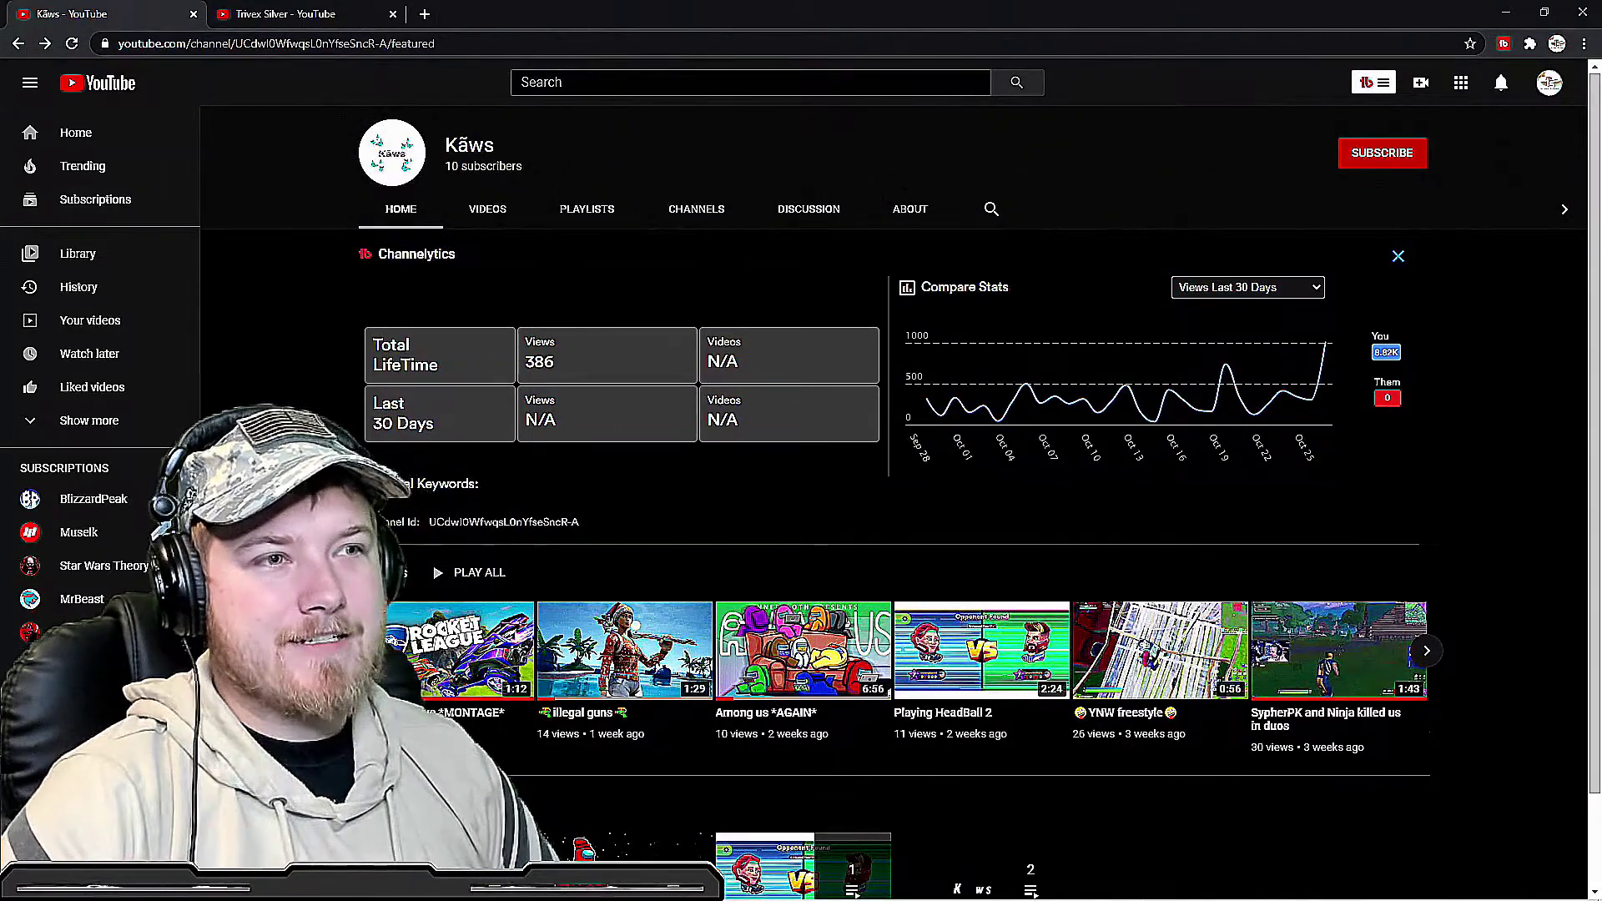